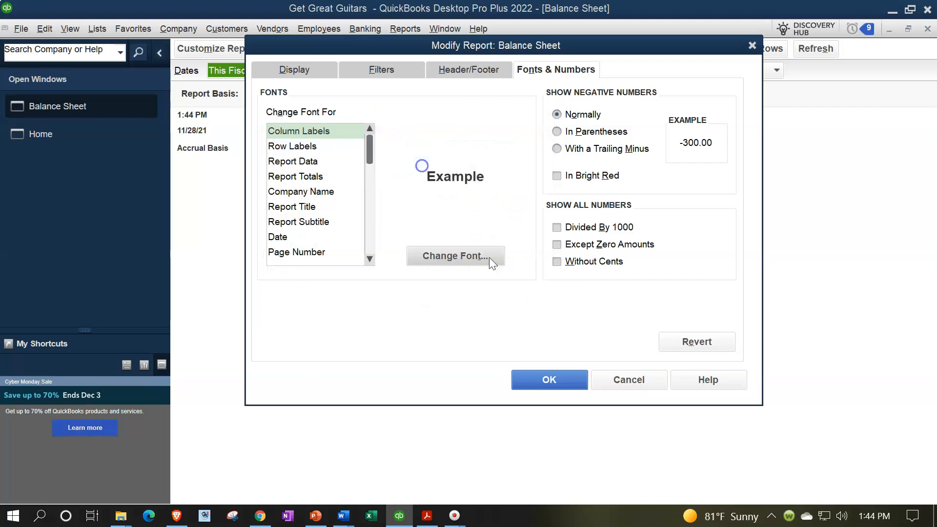
Apply the pending font change to the Balance Sheet and open the Profit & Loss Standard report
{"action": "left_click", "coordinate": [542, 380]}
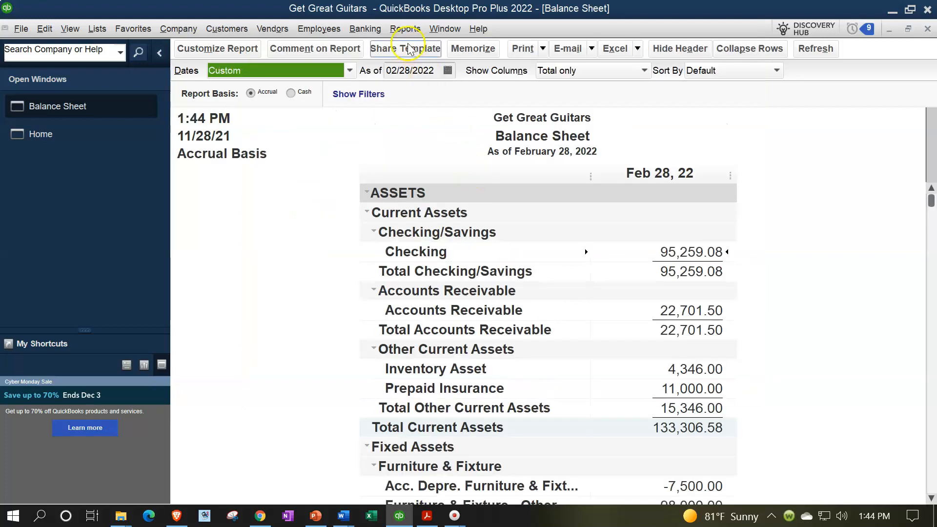
{"action": "left_click", "coordinate": [405, 29]}
{"action": "mouse_move", "coordinate": [459, 131]}
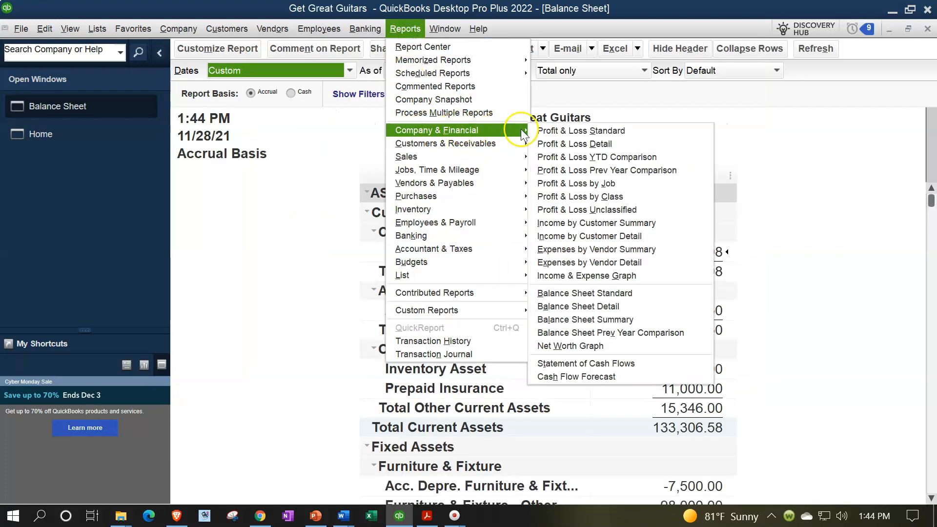
{"action": "left_click", "coordinate": [549, 129]}
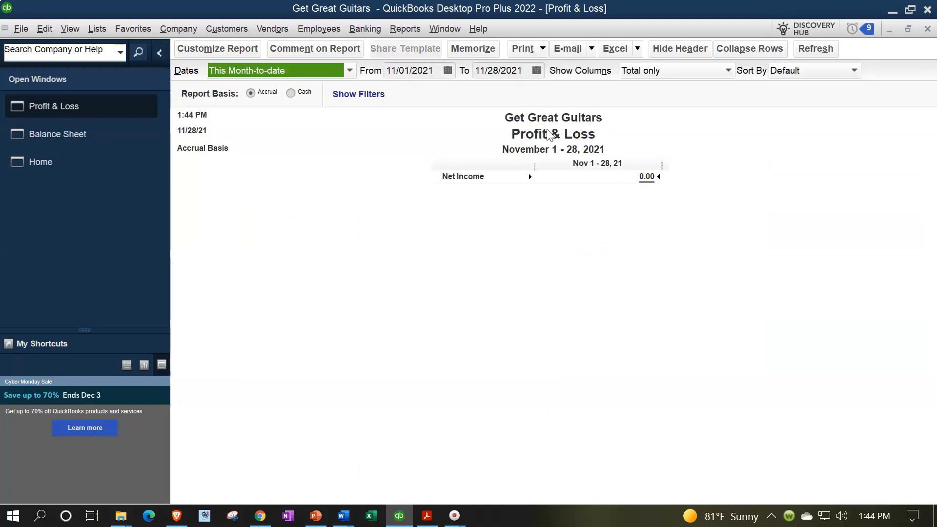
Set the Profit & Loss report's date range to 01/01/2022 through 02/28/2022
{"action": "type", "text": "01012022"}
{"action": "key", "text": "Tab"}
{"action": "type", "text": "02/28/2022"}
{"action": "key", "text": "Tab"}
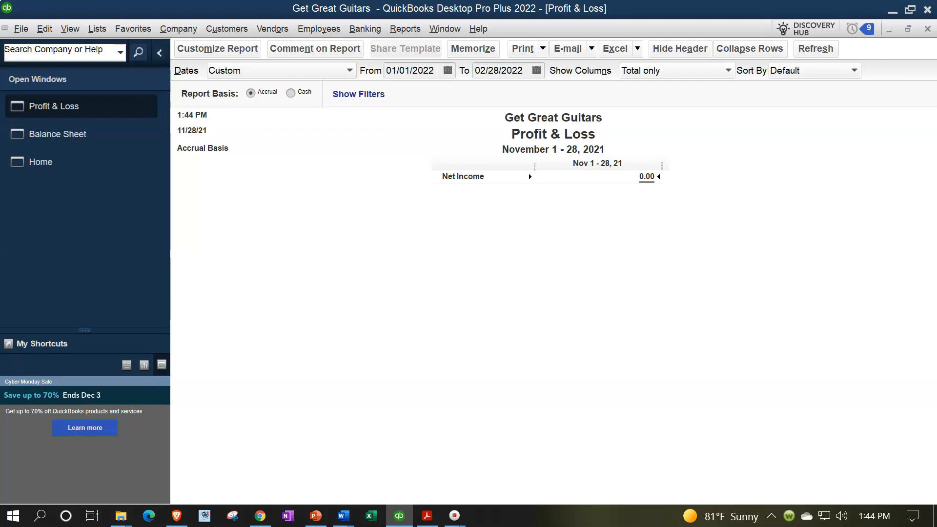
Customize the Profit & Loss report's column label font to size 14 and apply the change to all related fonts
{"action": "left_click", "coordinate": [210, 48]}
{"action": "left_click", "coordinate": [534, 70]}
{"action": "left_click", "coordinate": [462, 252]}
{"action": "left_click", "coordinate": [482, 211]}
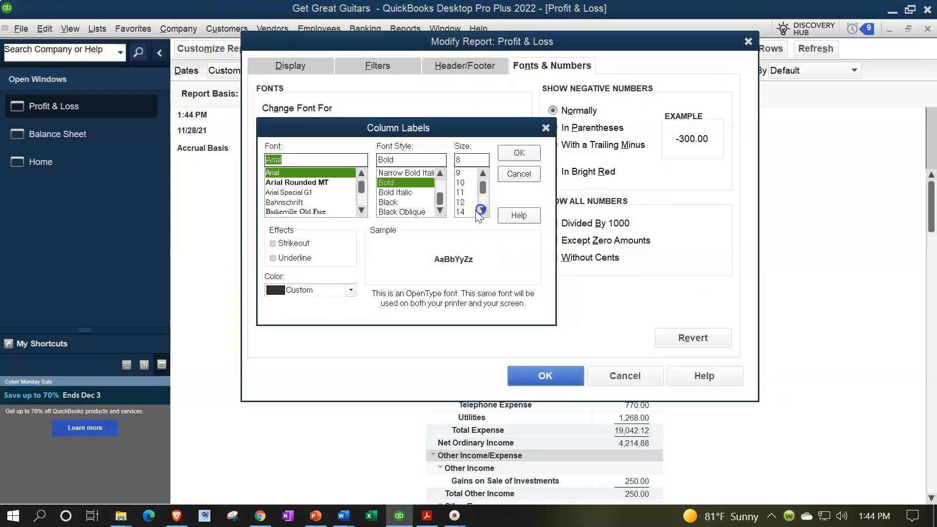
{"action": "left_click", "coordinate": [461, 212]}
{"action": "left_click", "coordinate": [519, 154]}
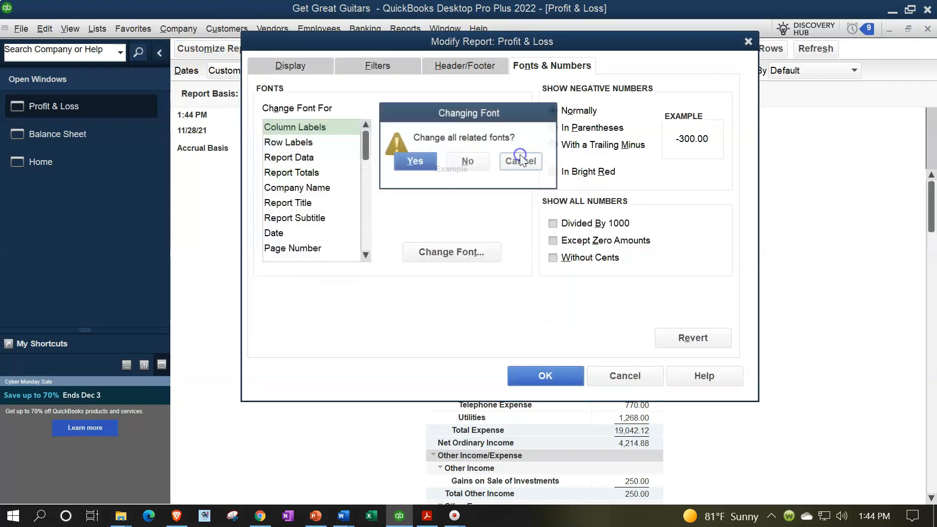
{"action": "left_click", "coordinate": [414, 160]}
{"action": "left_click", "coordinate": [537, 372]}
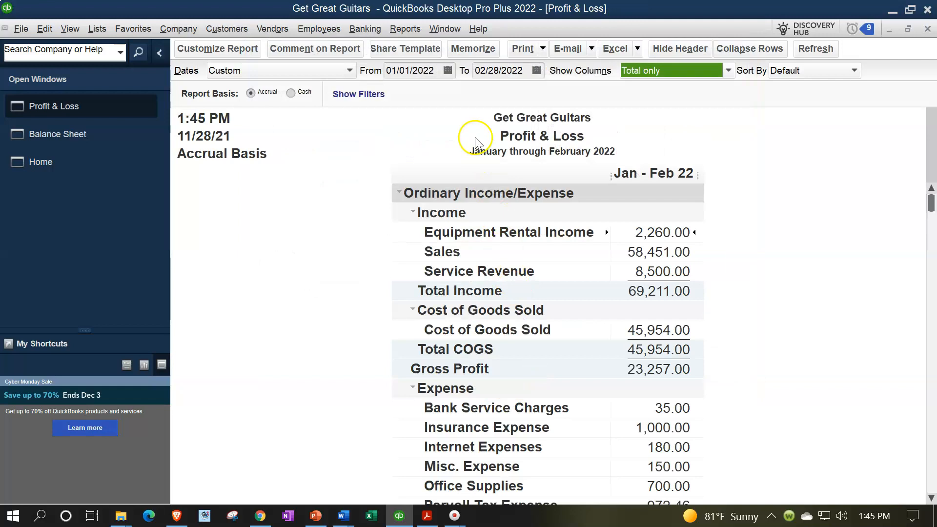
Open the Trial Balance report and set its date range to 01/01/2022 through 02/28/2022
{"action": "left_click", "coordinate": [405, 29]}
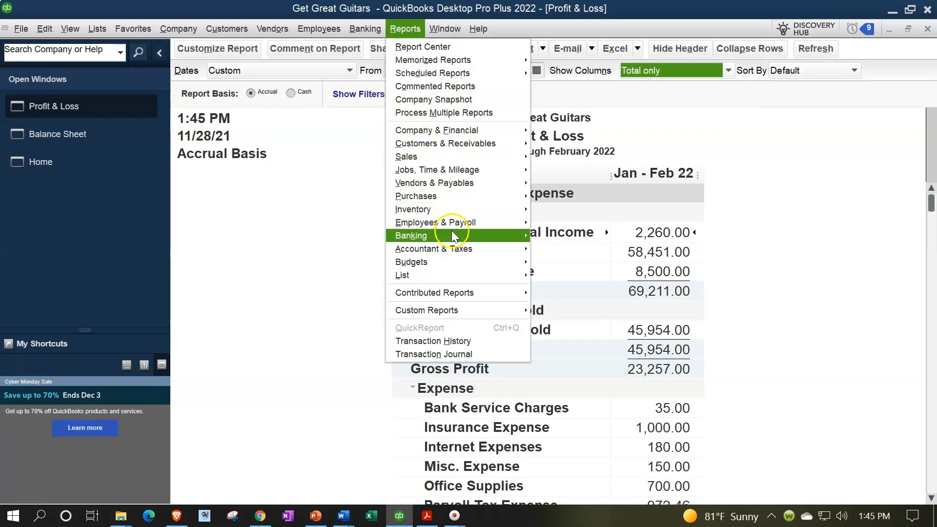
{"action": "left_click", "coordinate": [531, 246]}
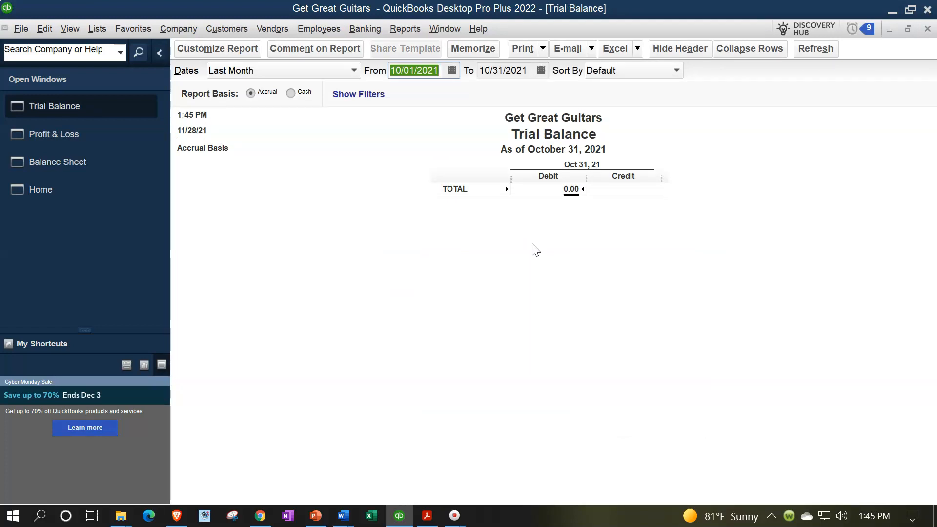
{"action": "type", "text": "01"}
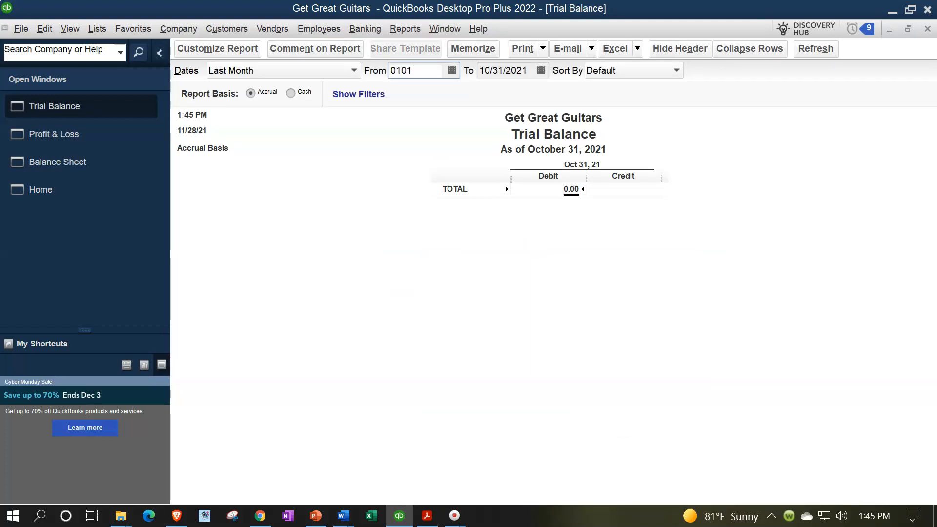
{"action": "type", "text": "/01/202"}
{"action": "key", "text": "Tab"}
{"action": "type", "text": "0228"}
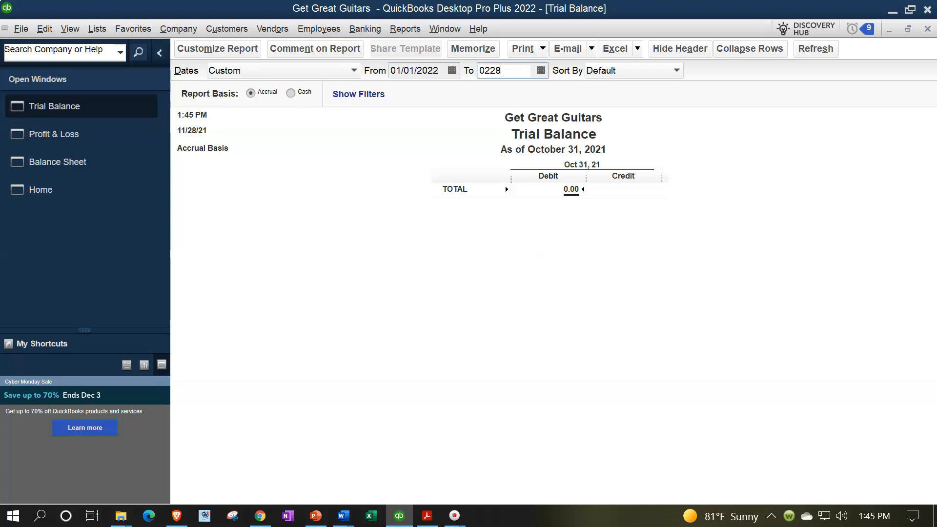
{"action": "key", "text": "Tab"}
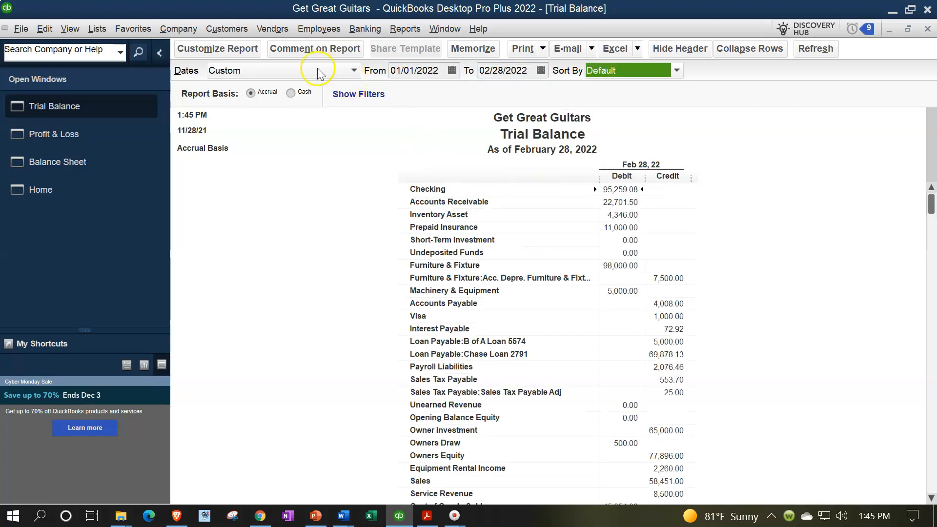
Customize the Trial Balance's column label font to size 14 and apply the change to all related fonts
{"action": "left_click", "coordinate": [251, 54]}
{"action": "left_click", "coordinate": [532, 62]}
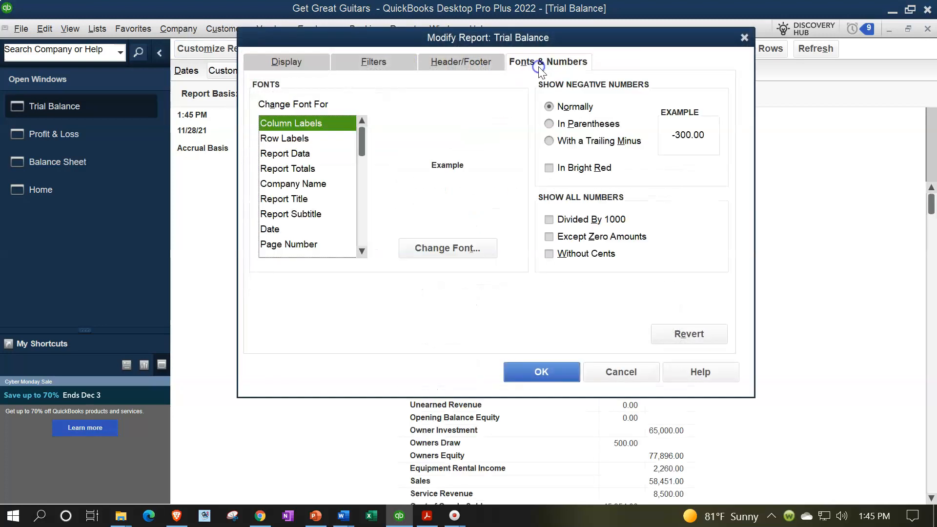
{"action": "left_click", "coordinate": [486, 248]}
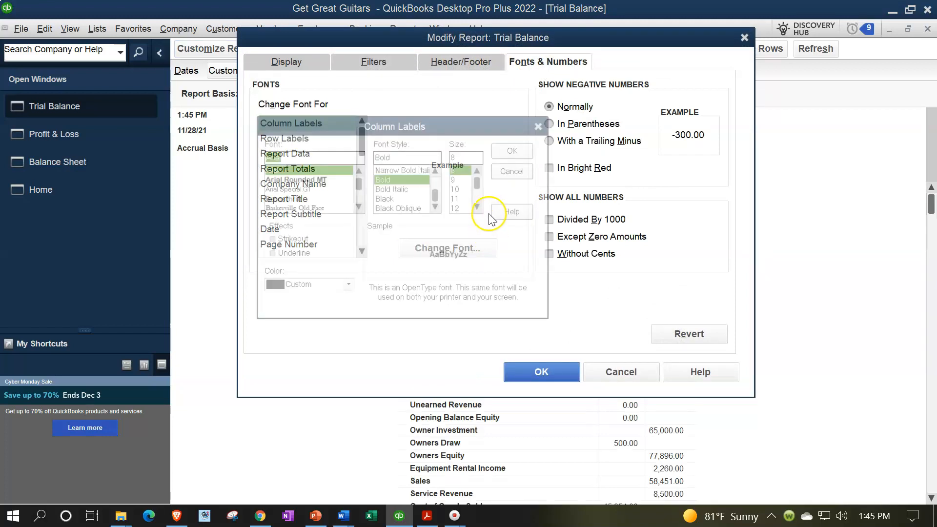
{"action": "left_click", "coordinate": [480, 207]}
{"action": "left_click", "coordinate": [460, 204]}
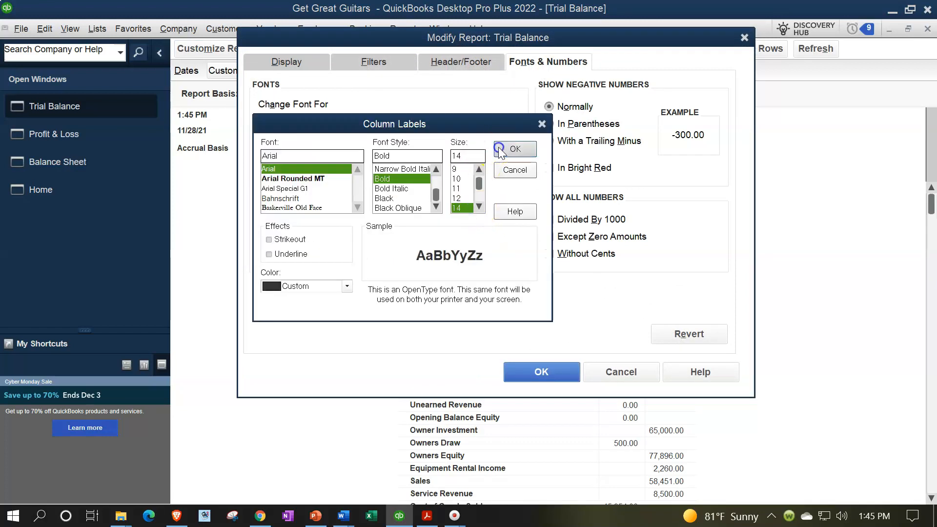
{"action": "left_click", "coordinate": [515, 149]}
{"action": "left_click", "coordinate": [420, 161]}
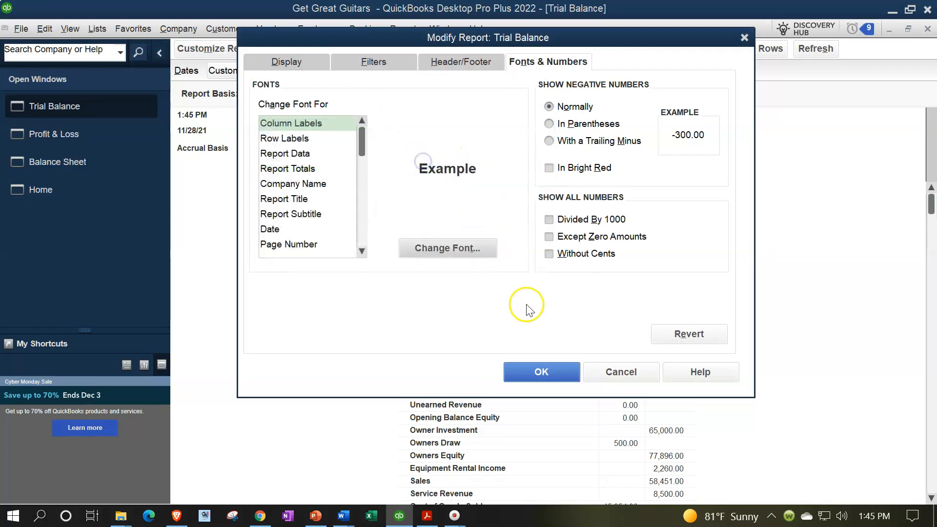
{"action": "left_click", "coordinate": [540, 371]}
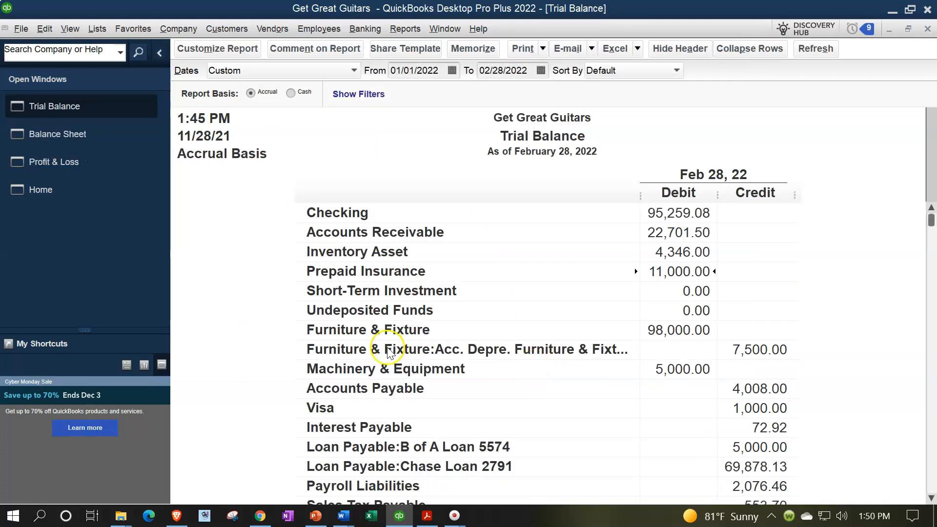
Return to the Balance Sheet and examine the current assets, Prepaid Insurance, and the furniture and accumulated depreciation lines under Fixed Assets
{"action": "left_click", "coordinate": [99, 131]}
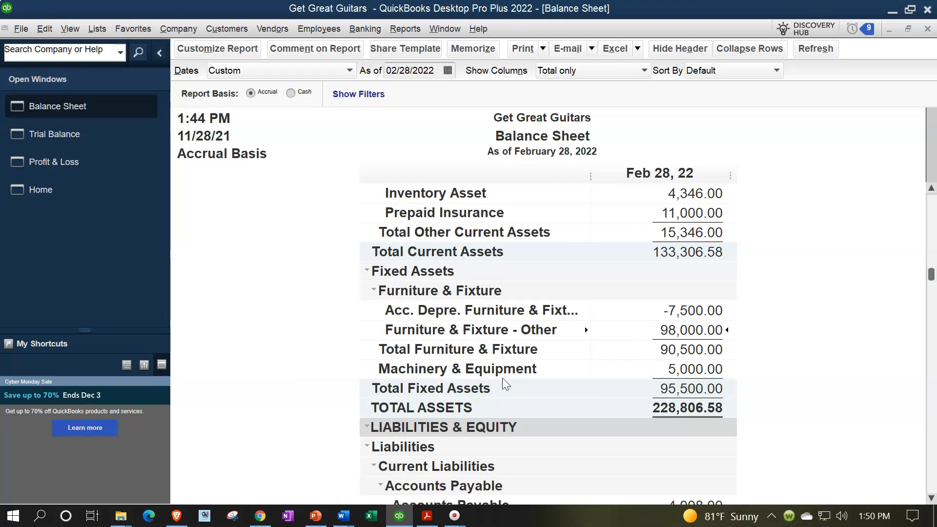
{"action": "scroll", "coordinate": [505, 384], "scroll_direction": "up", "scroll_amount": 3}
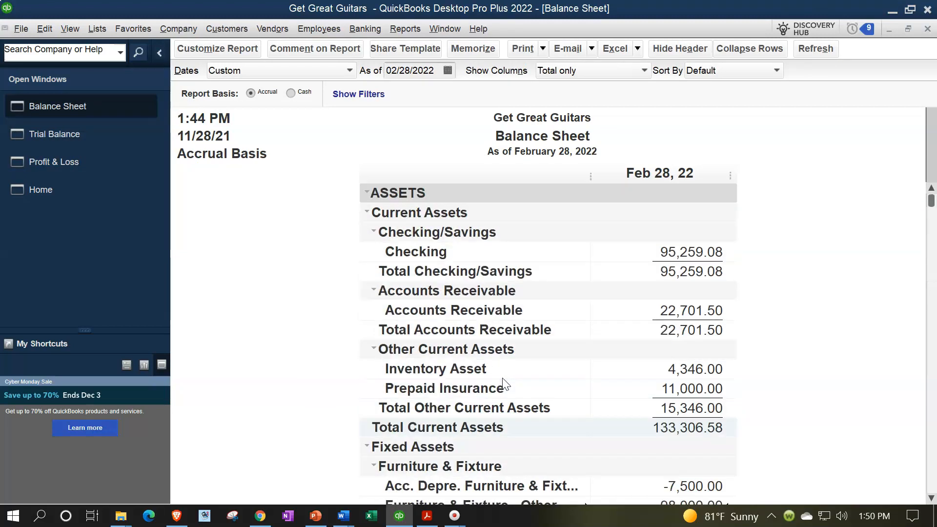
{"action": "scroll", "coordinate": [504, 384], "scroll_direction": "down", "scroll_amount": 1}
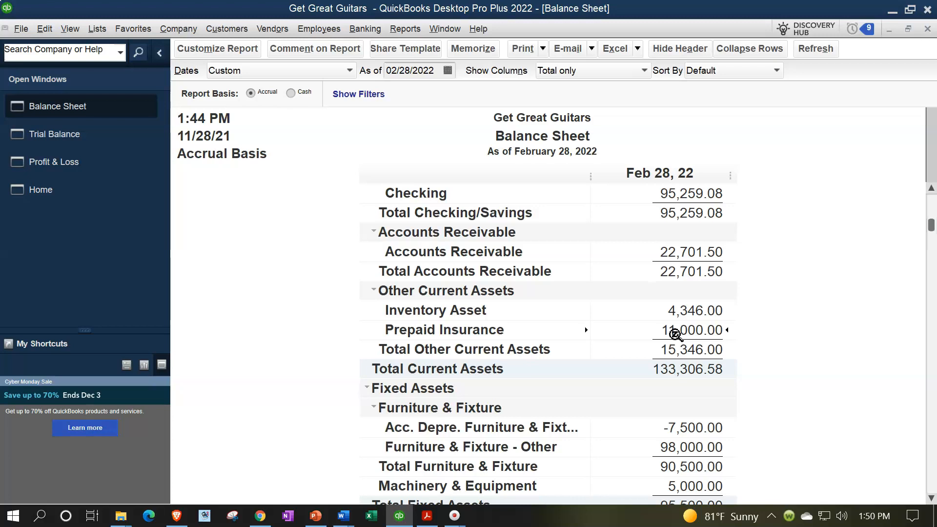
{"action": "scroll", "coordinate": [675, 334], "scroll_direction": "down", "scroll_amount": 1}
{"action": "scroll", "coordinate": [676, 335], "scroll_direction": "down", "scroll_amount": 1}
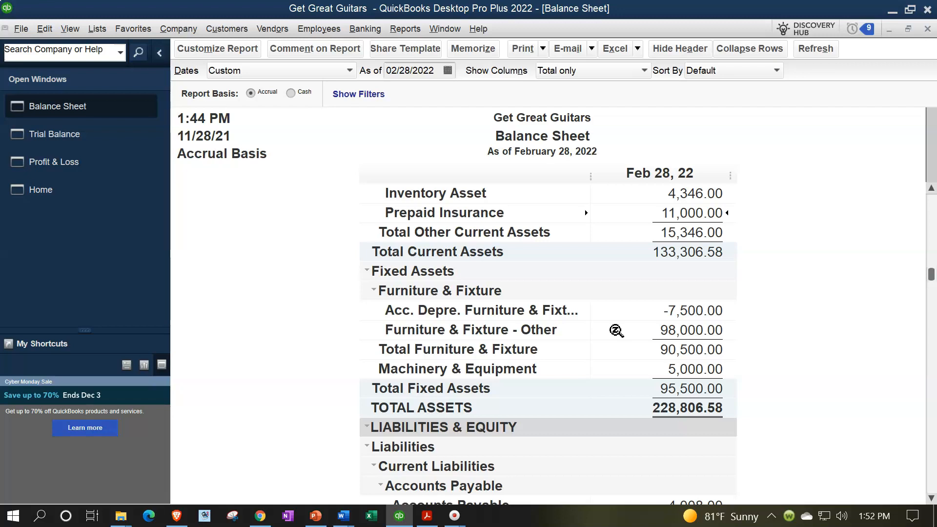
{"action": "left_click", "coordinate": [629, 222]}
{"action": "left_click", "coordinate": [648, 311]}
{"action": "left_click", "coordinate": [666, 332]}
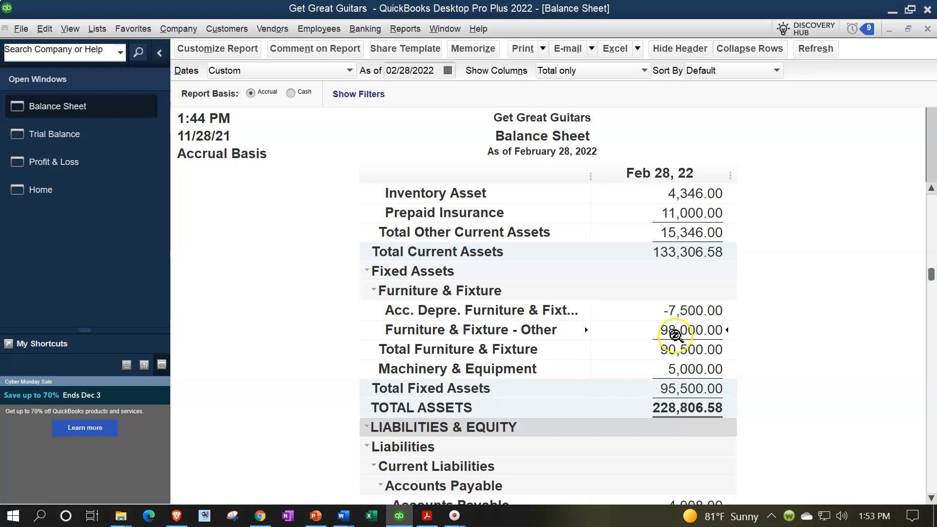
{"action": "left_click", "coordinate": [688, 312]}
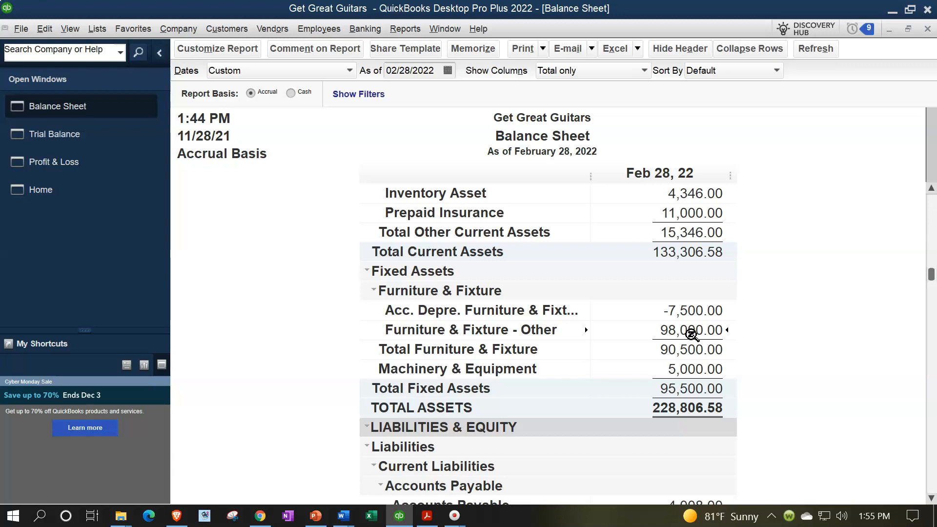
View the transactions behind the Furniture & Fixture - Other balance and return to the Balance Sheet
{"action": "double_click", "coordinate": [691, 335]}
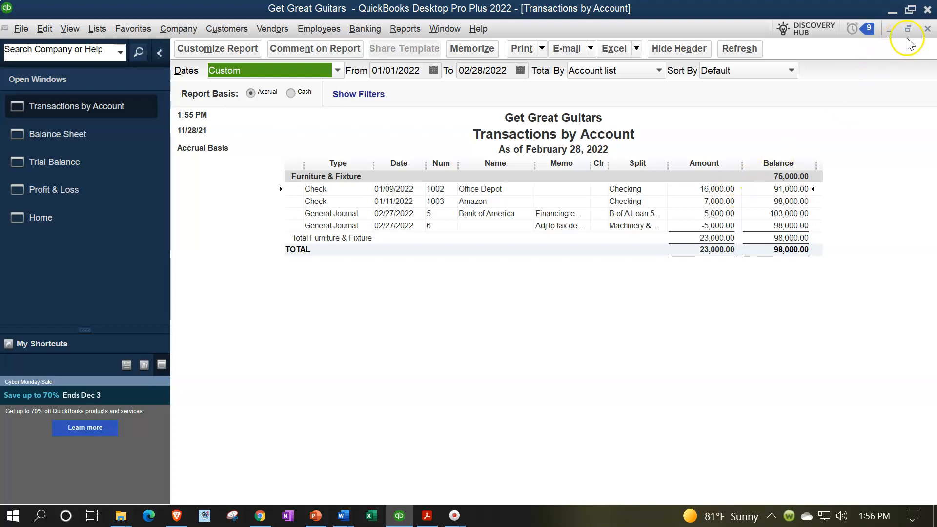
{"action": "left_click", "coordinate": [926, 30]}
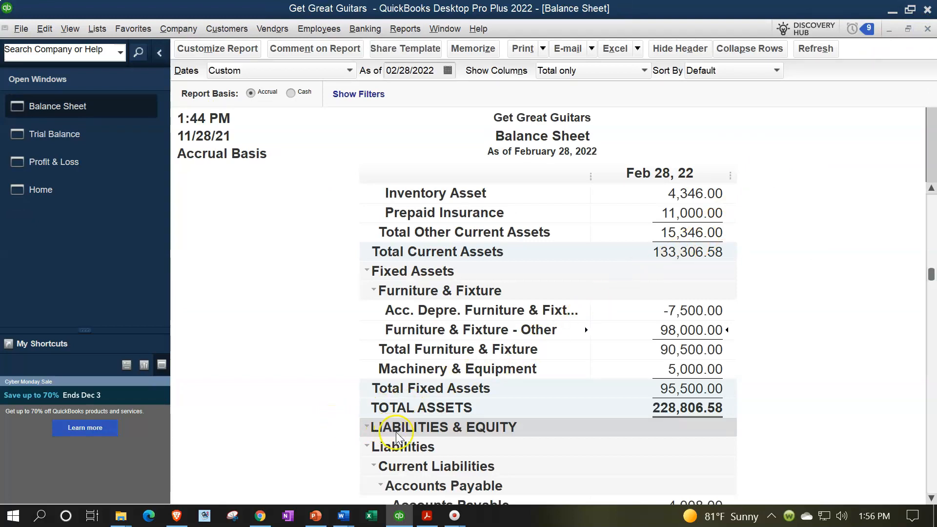
Switch to the Ch. 6 PDF in Adobe Acrobat Reader and examine the Furniture and Fixtures section of the Book Depreciation Schedule
{"action": "scroll", "coordinate": [409, 395], "scroll_direction": "up", "scroll_amount": 2}
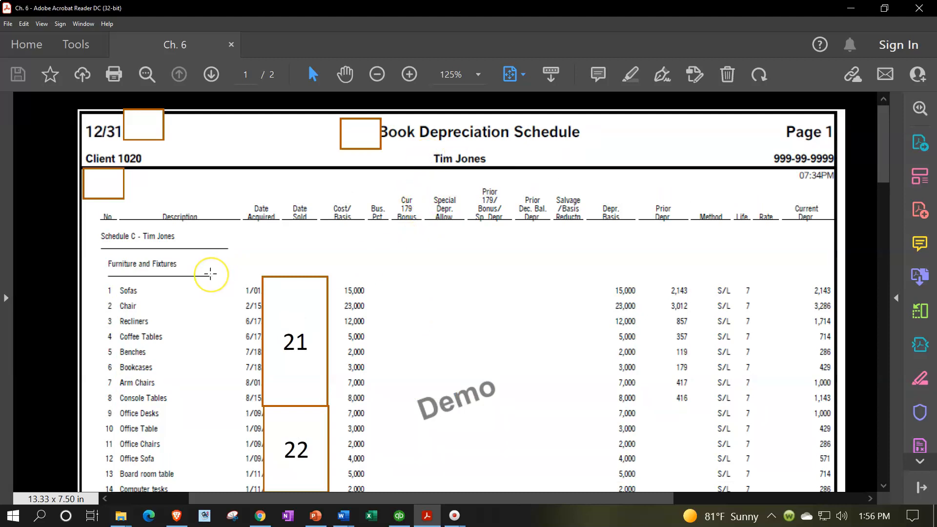
{"action": "scroll", "coordinate": [210, 272], "scroll_direction": "down", "scroll_amount": 2}
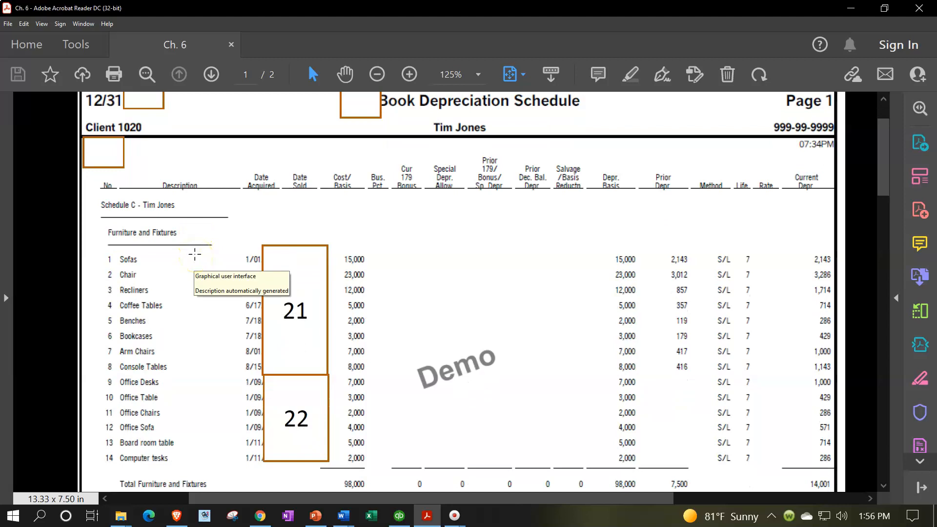
{"action": "scroll", "coordinate": [191, 259], "scroll_direction": "down", "scroll_amount": 1}
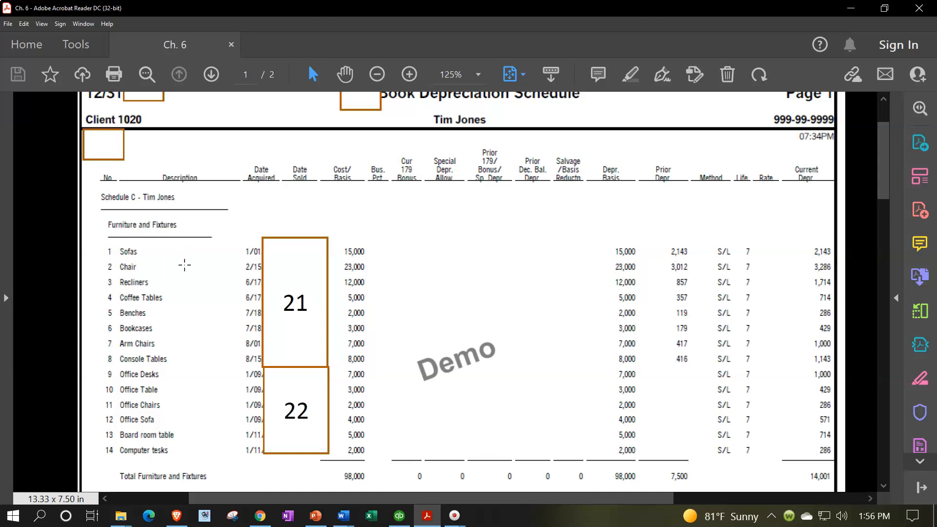
{"action": "left_click", "coordinate": [180, 277]}
{"action": "left_click", "coordinate": [175, 301]}
{"action": "scroll", "coordinate": [195, 366], "scroll_direction": "down", "scroll_amount": 2}
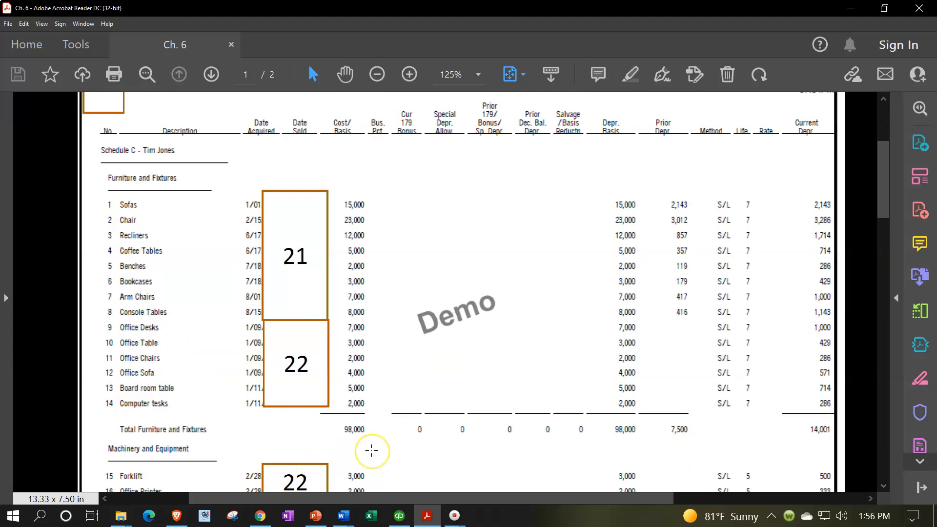
{"action": "scroll", "coordinate": [371, 451], "scroll_direction": "down", "scroll_amount": 1}
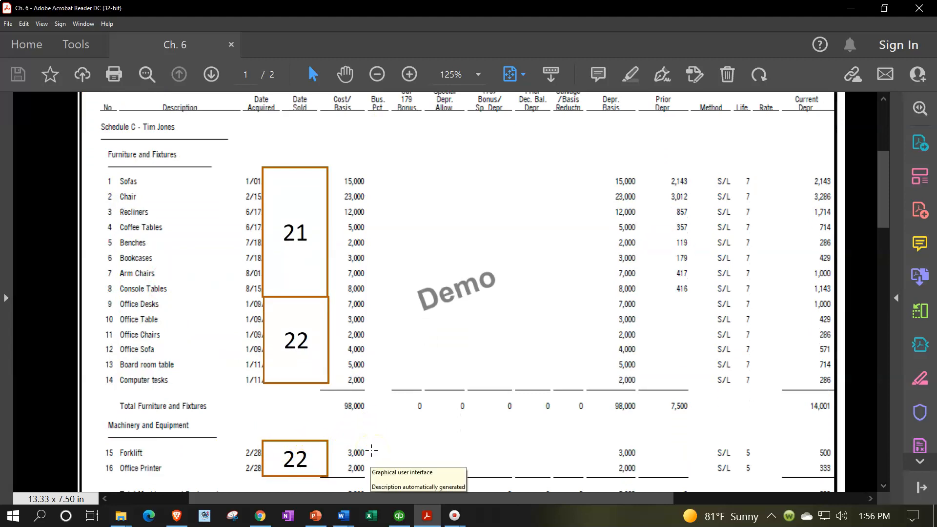
Compare the Balance Sheet's fixed asset balances in QuickBooks with the furniture and machinery totals in the PDF depreciation schedule
{"action": "left_click", "coordinate": [399, 515]}
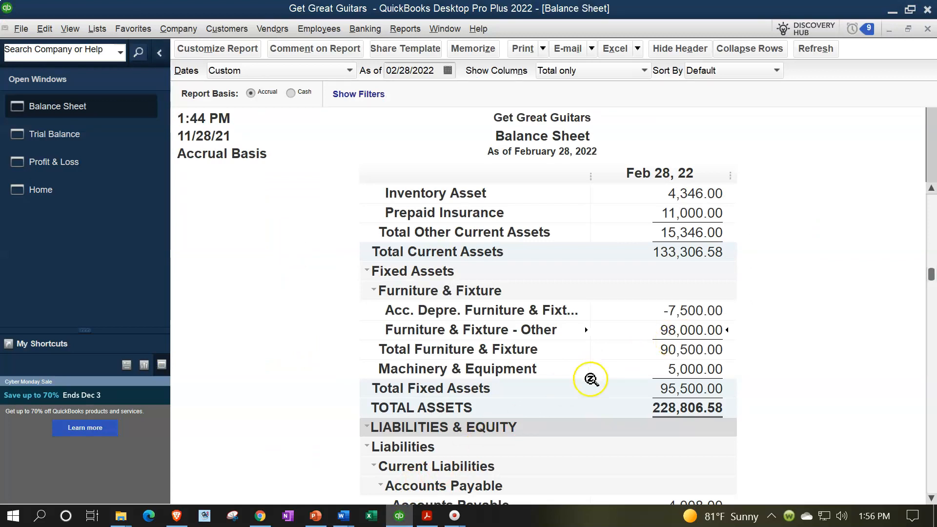
{"action": "left_click", "coordinate": [399, 516]}
{"action": "scroll", "coordinate": [391, 464], "scroll_direction": "down", "scroll_amount": 1}
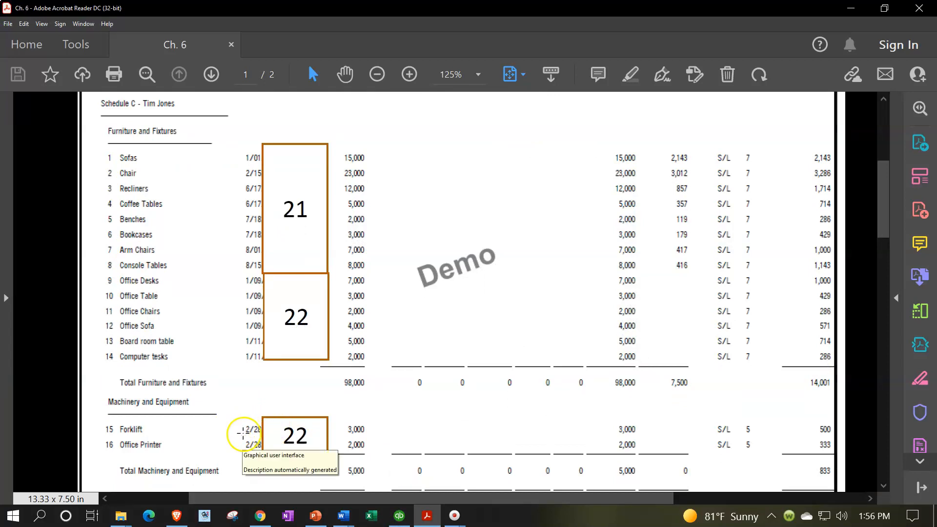
{"action": "left_click", "coordinate": [399, 516]}
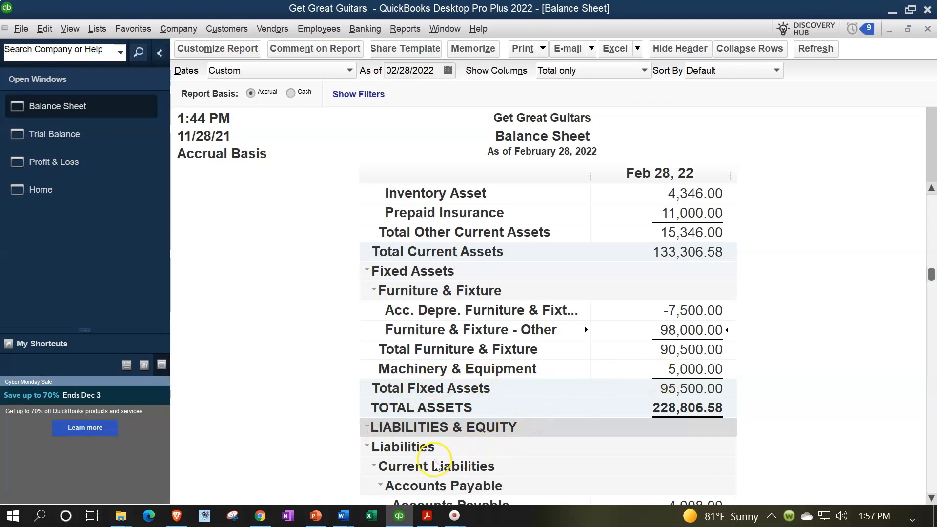
{"action": "left_click", "coordinate": [399, 515]}
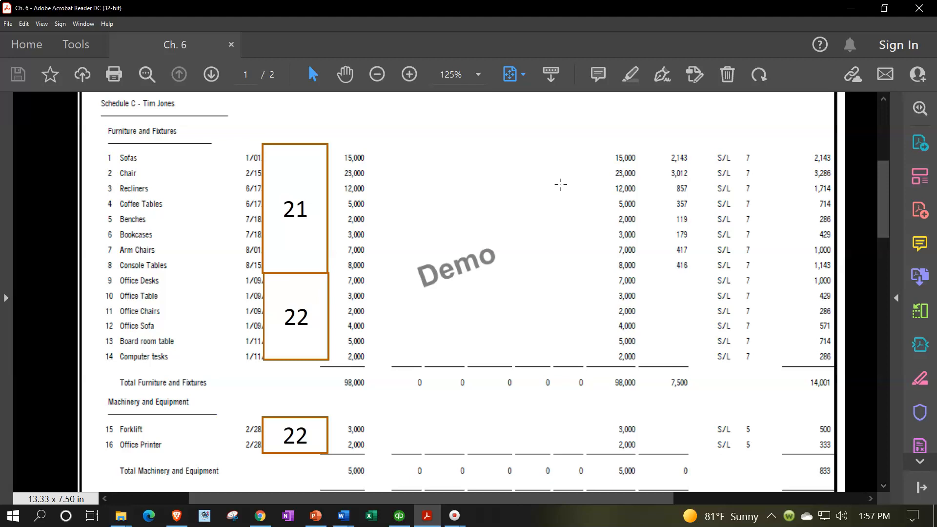
{"action": "left_click", "coordinate": [506, 214]}
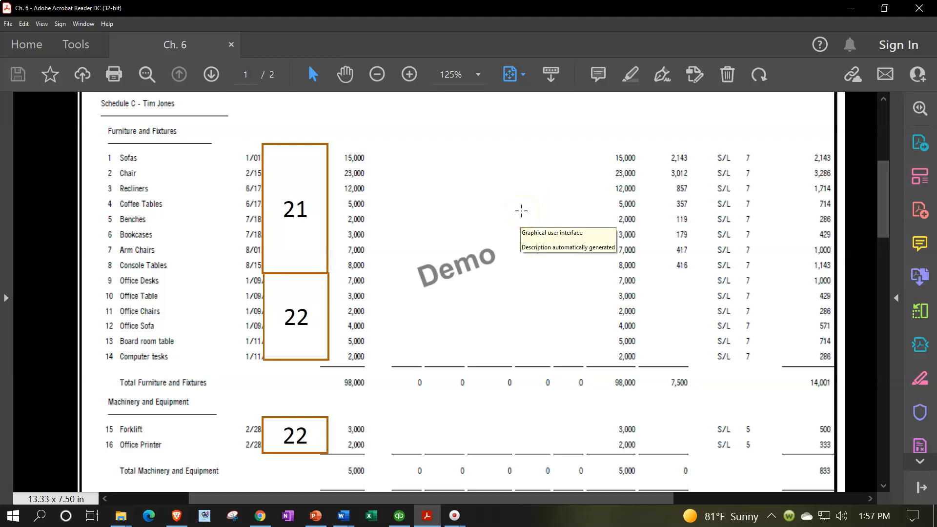
Move past the Book Depreciation Schedule totals and examine the Furniture and Fixtures section of the Federal Depreciation Schedule on page 2
{"action": "scroll", "coordinate": [521, 210], "scroll_direction": "down", "scroll_amount": 5}
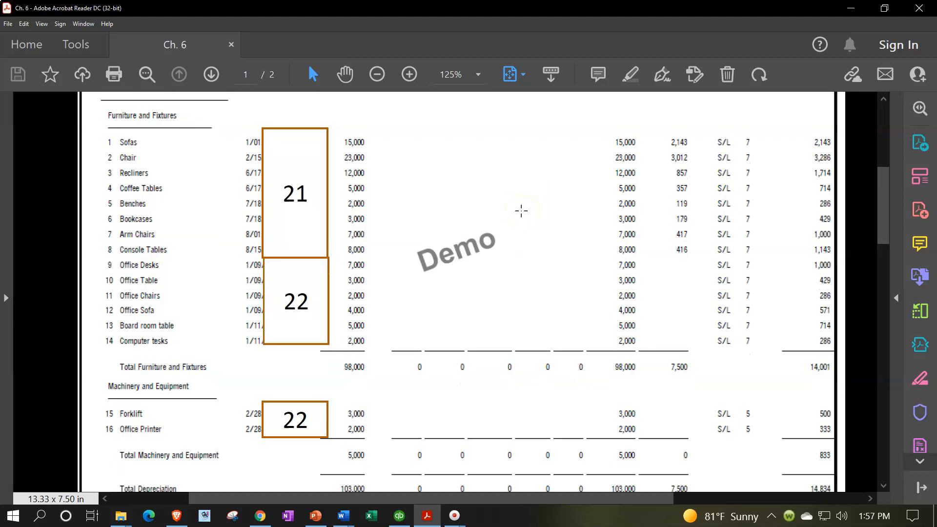
{"action": "scroll", "coordinate": [521, 211], "scroll_direction": "down", "scroll_amount": 3}
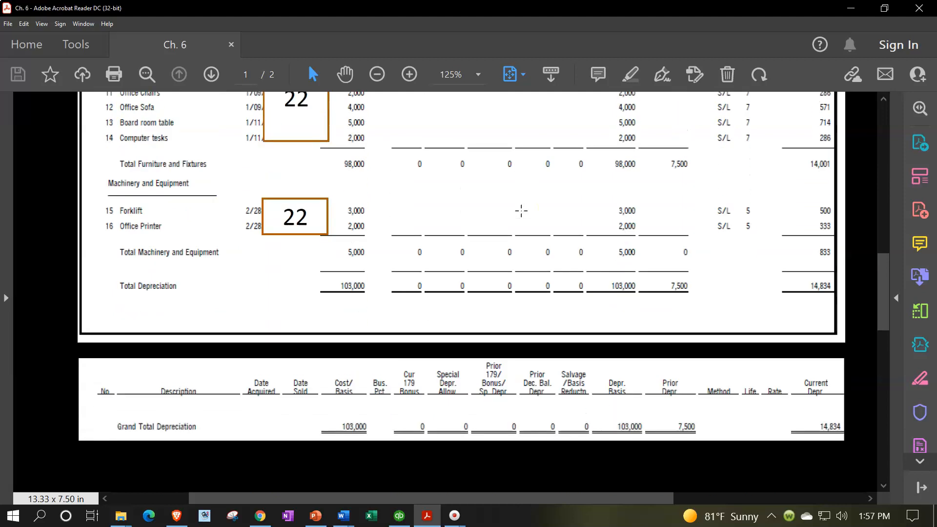
{"action": "left_click", "coordinate": [644, 383]}
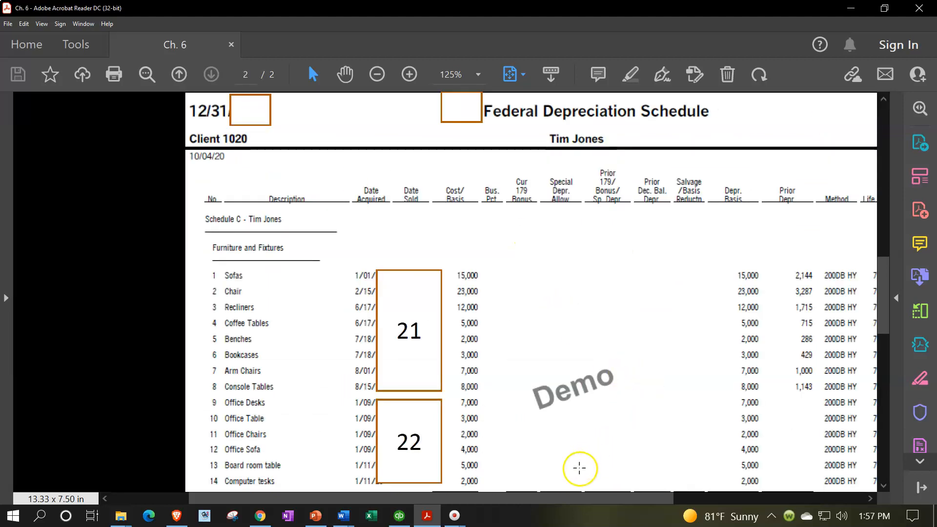
{"action": "left_click_drag", "start_coordinate": [575, 497], "coordinate": [652, 496]}
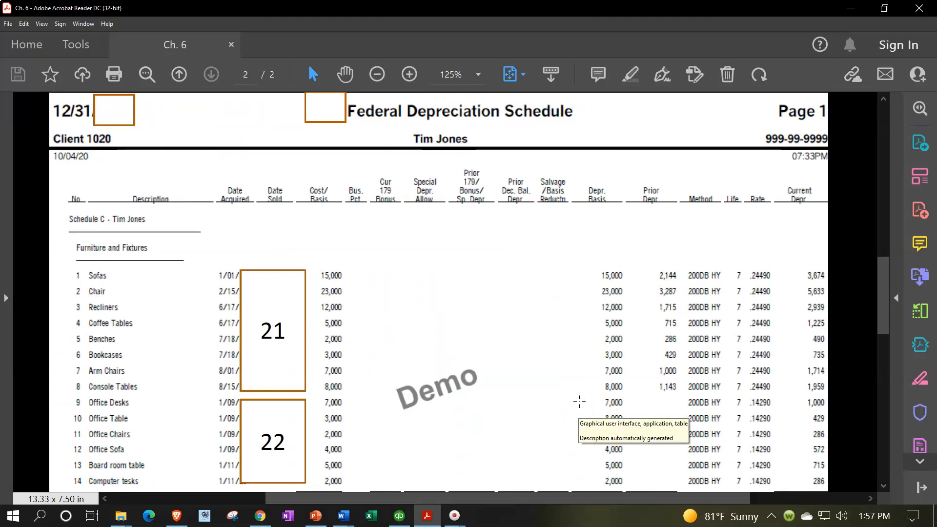
{"action": "scroll", "coordinate": [580, 402], "scroll_direction": "down", "scroll_amount": 1}
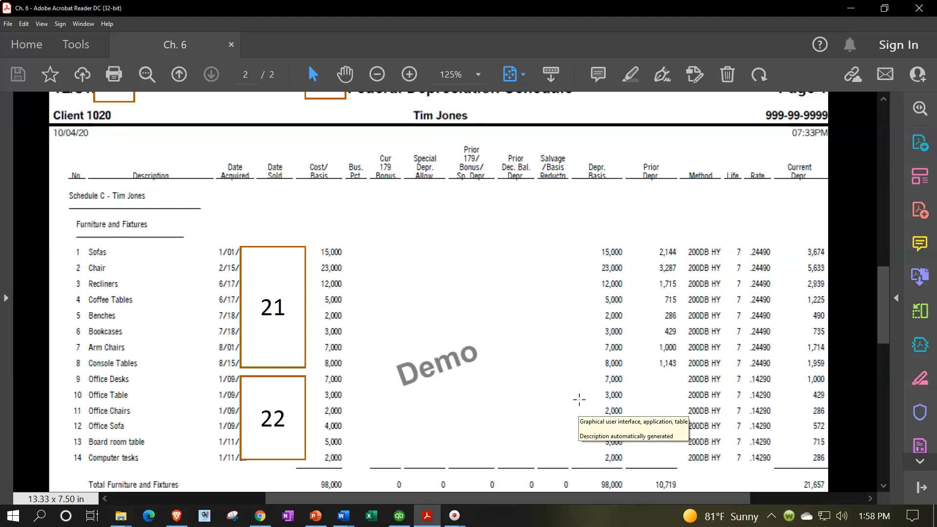
{"action": "left_click", "coordinate": [560, 403]}
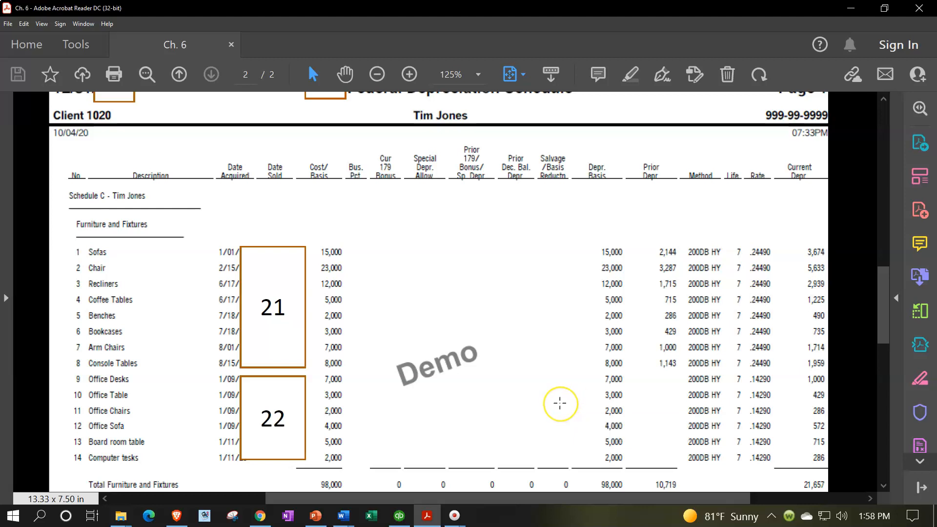
Examine the Federal Depreciation Schedule's Machinery and Equipment lines against the Special Depr. Allow column heading
{"action": "scroll", "coordinate": [560, 403], "scroll_direction": "down", "scroll_amount": 1}
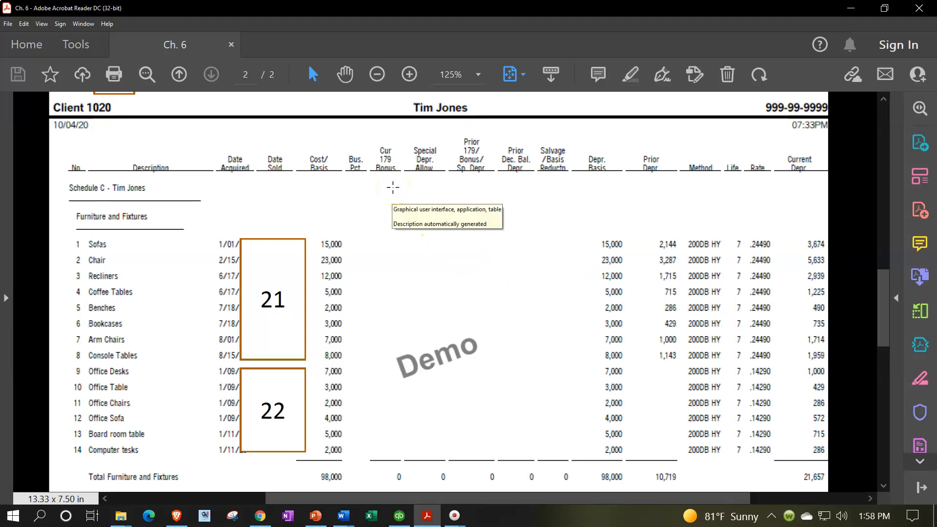
{"action": "scroll", "coordinate": [403, 205], "scroll_direction": "down", "scroll_amount": 3}
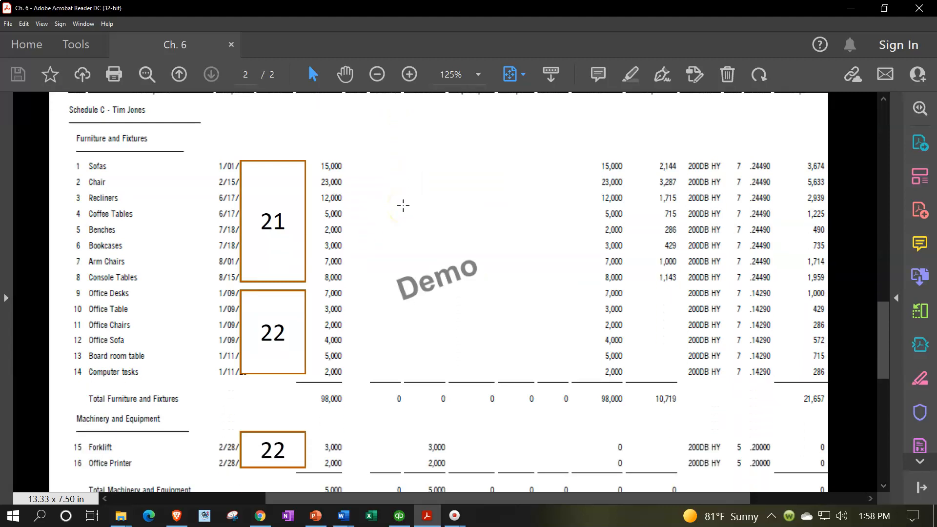
{"action": "scroll", "coordinate": [403, 205], "scroll_direction": "down", "scroll_amount": 1}
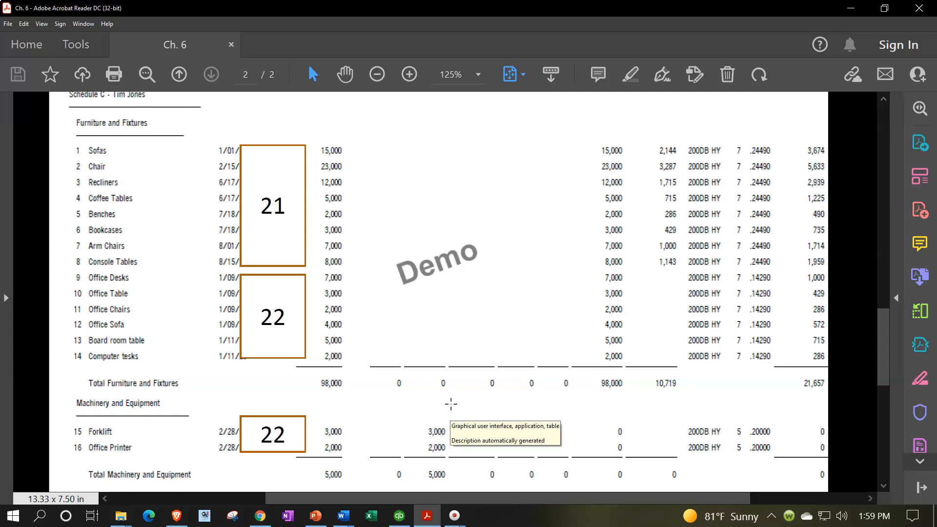
{"action": "scroll", "coordinate": [450, 404], "scroll_direction": "up", "scroll_amount": 1}
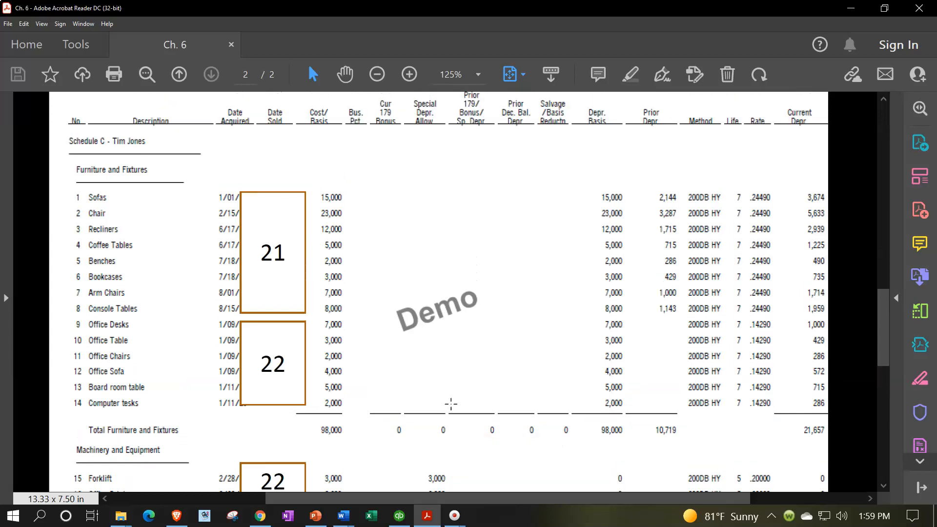
{"action": "scroll", "coordinate": [450, 403], "scroll_direction": "up", "scroll_amount": 1}
{"action": "scroll", "coordinate": [450, 403], "scroll_direction": "up", "scroll_amount": 1}
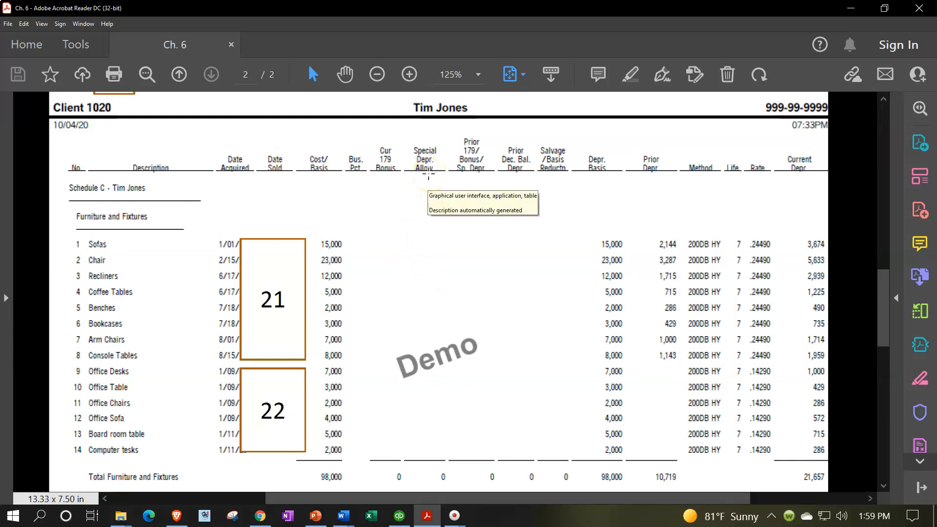
Return to the Book Depreciation Schedule on page 1 and examine its Furniture and Fixtures section from the column headings down
{"action": "scroll", "coordinate": [429, 175], "scroll_direction": "up", "scroll_amount": 7}
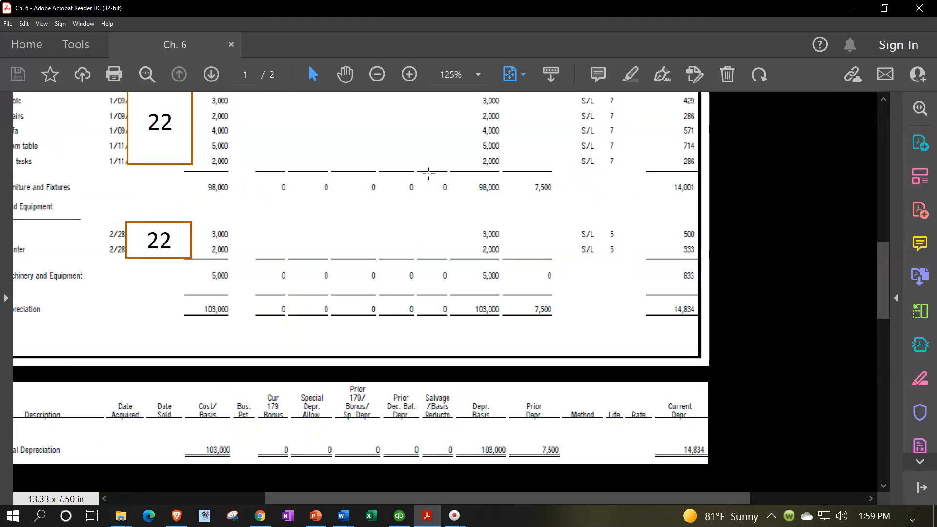
{"action": "scroll", "coordinate": [422, 191], "scroll_direction": "up", "scroll_amount": 2}
{"action": "scroll", "coordinate": [423, 191], "scroll_direction": "up", "scroll_amount": 3}
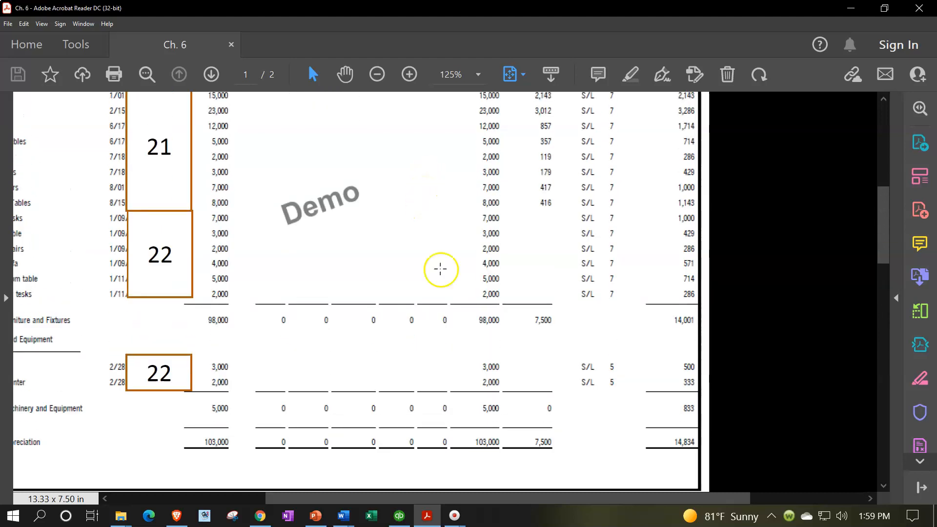
{"action": "left_click_drag", "start_coordinate": [547, 501], "coordinate": [499, 502]}
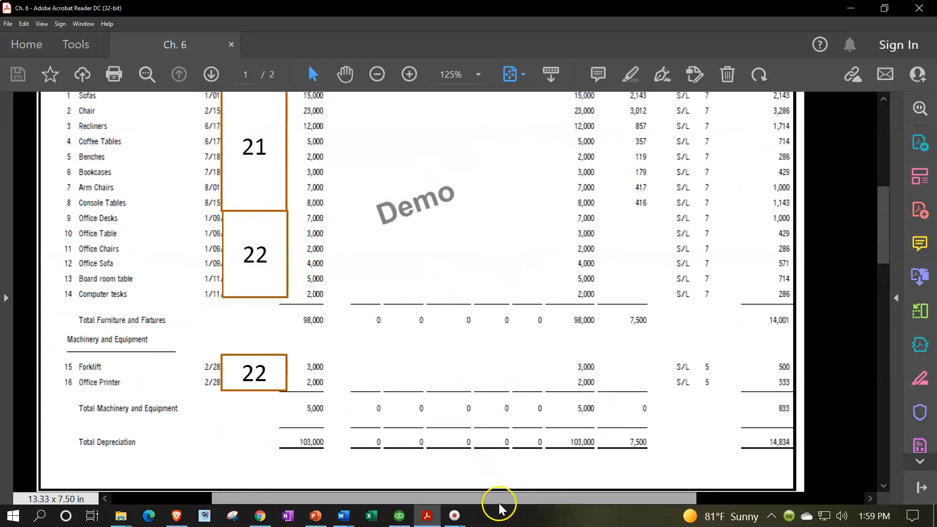
{"action": "scroll", "coordinate": [444, 443], "scroll_direction": "up", "scroll_amount": 4}
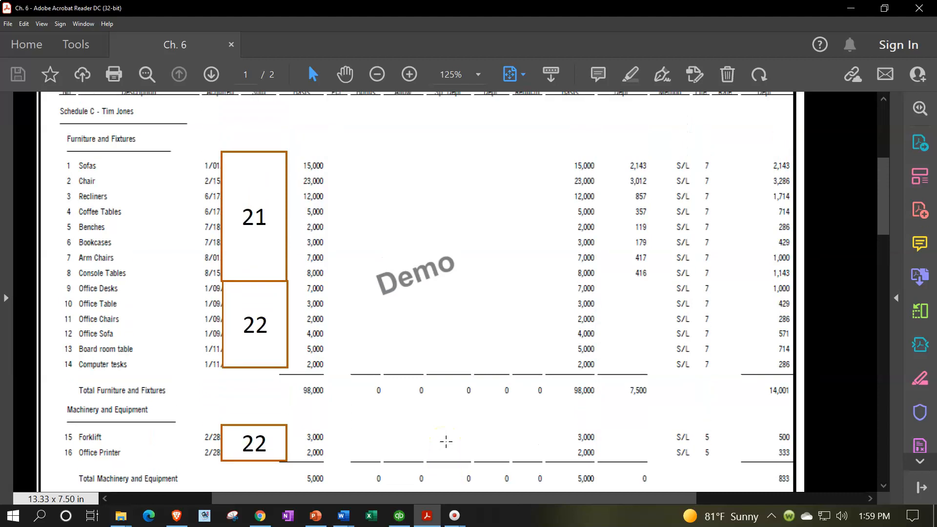
{"action": "scroll", "coordinate": [446, 443], "scroll_direction": "up", "scroll_amount": 2}
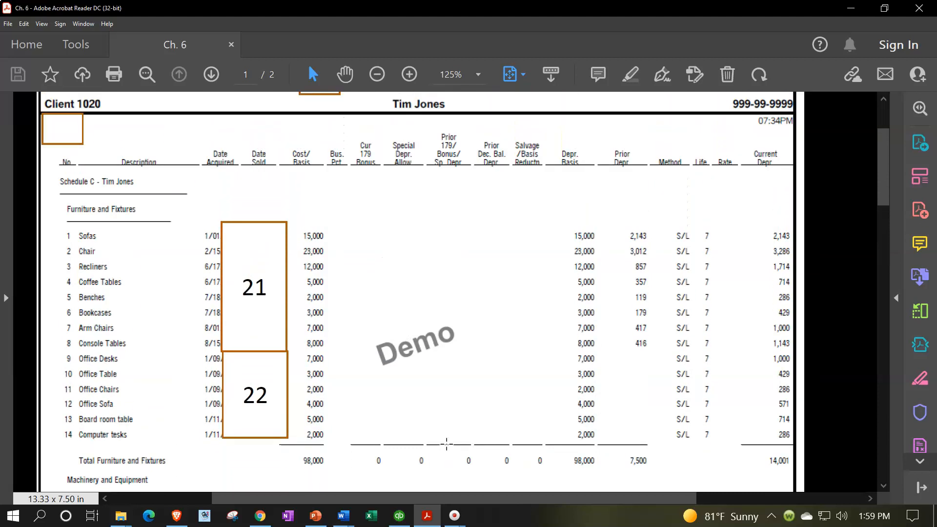
{"action": "scroll", "coordinate": [447, 445], "scroll_direction": "up", "scroll_amount": 1}
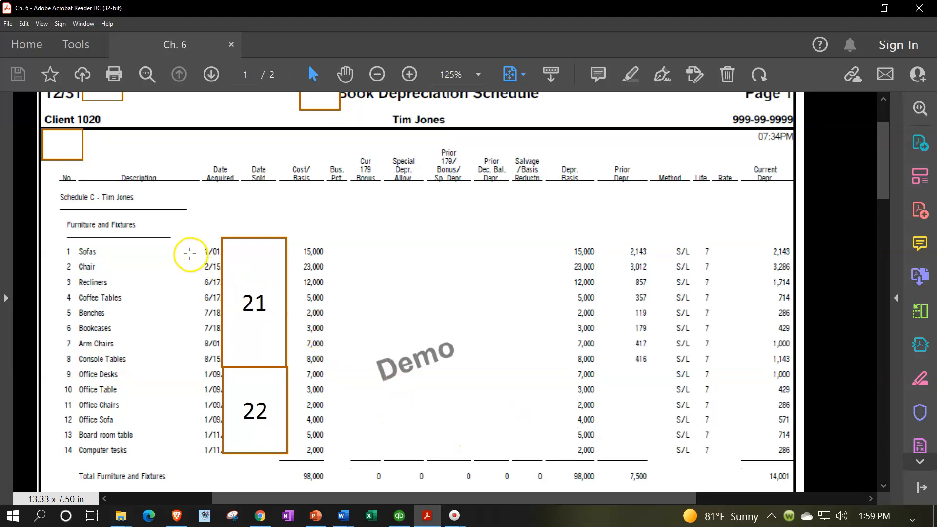
Add up the 2021 furniture costs in Calculator: 15000, 23000, 12000, 5000, 2000, 3000, 7000 and 8000
{"action": "scroll", "coordinate": [188, 253], "scroll_direction": "down", "scroll_amount": 2}
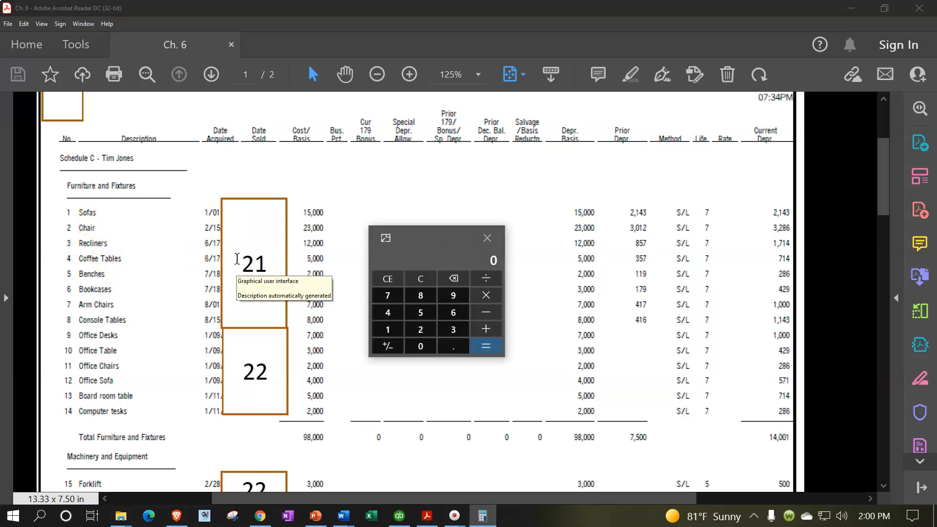
{"action": "left_click", "coordinate": [410, 297]}
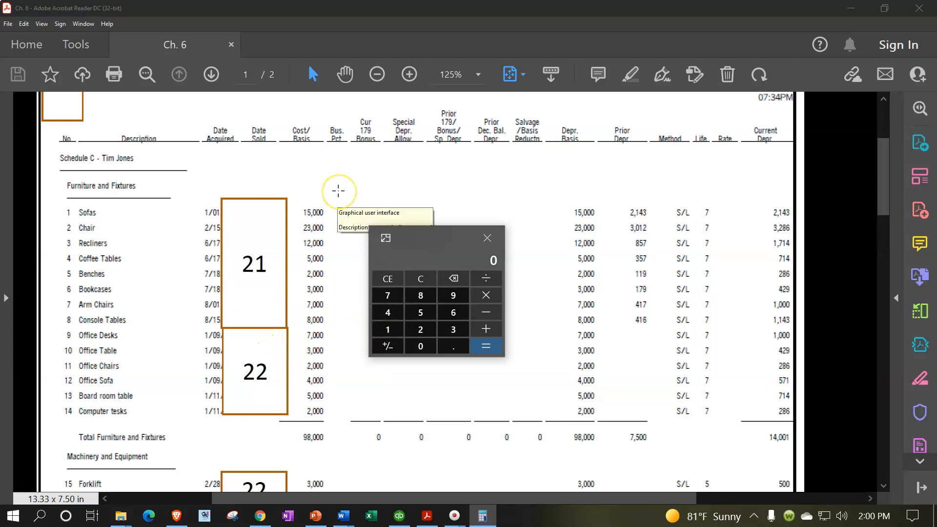
{"action": "type", "text": "150000"}
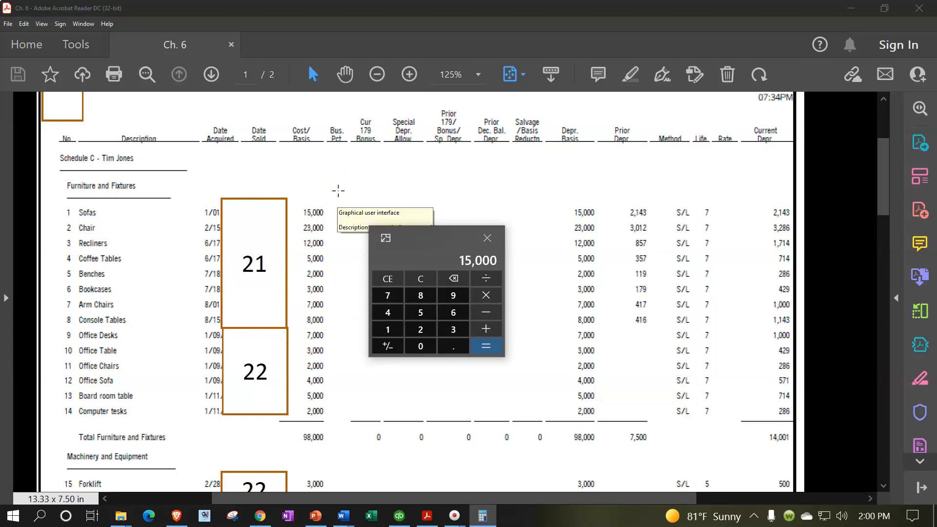
{"action": "type", "text": "+23000+12000+5000+2"}
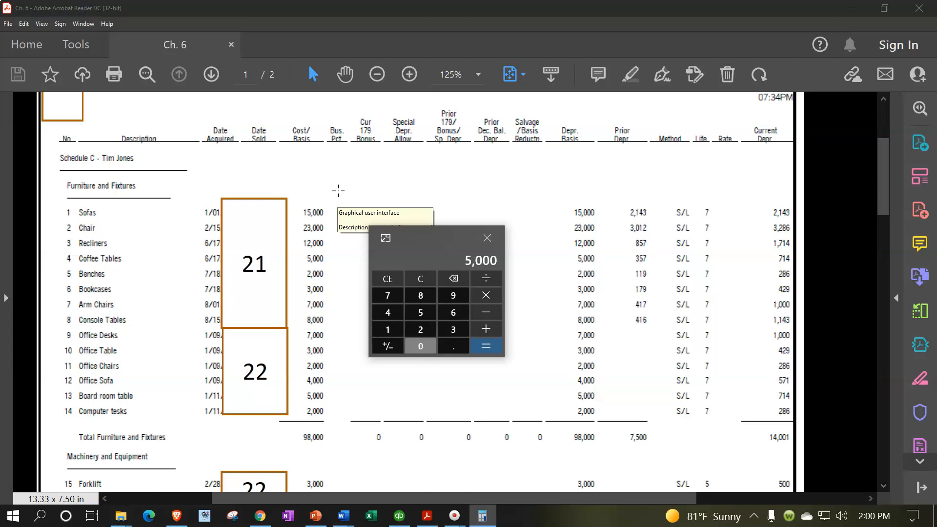
{"action": "type", "text": "000+3000+7000+800"}
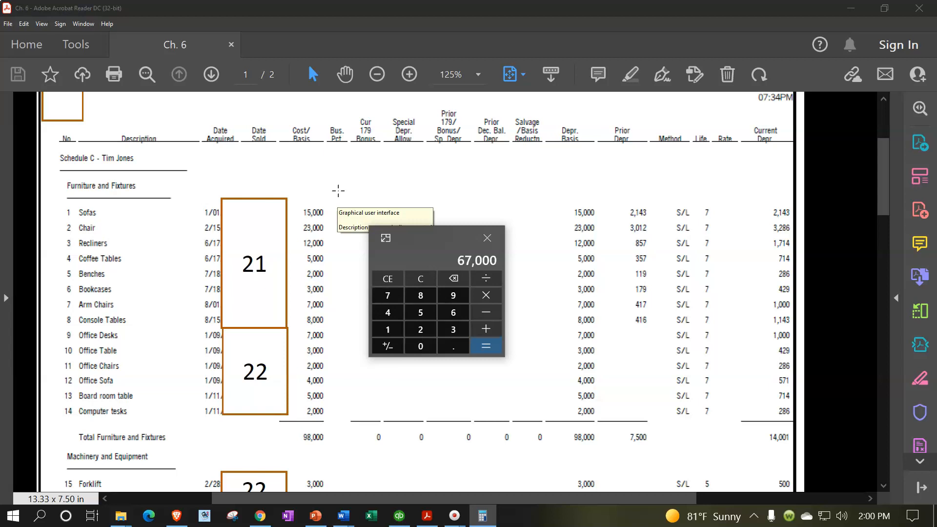
{"action": "type", "text": "0+"}
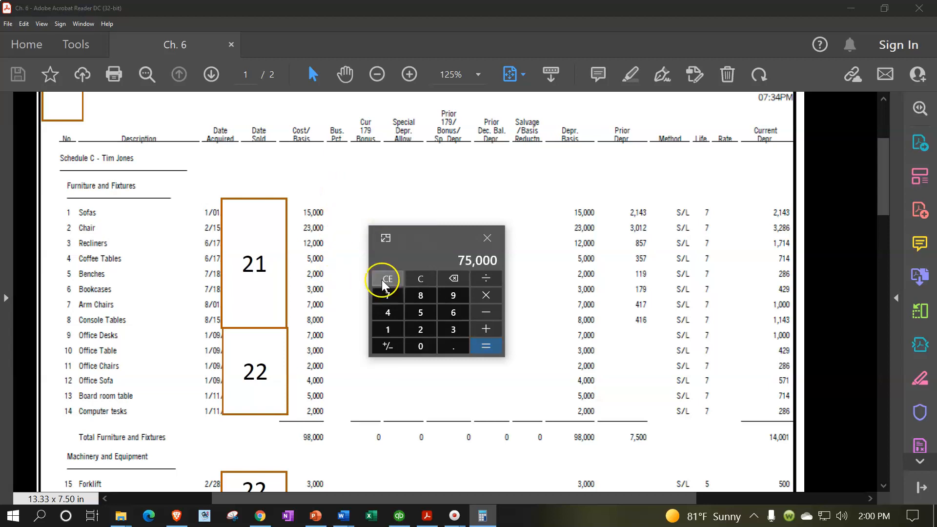
Move Calculator out of the way, switch to QuickBooks and view the transactions behind the Furniture & Fixture - Other balance
{"action": "left_click_drag", "start_coordinate": [441, 240], "coordinate": [936, 170]}
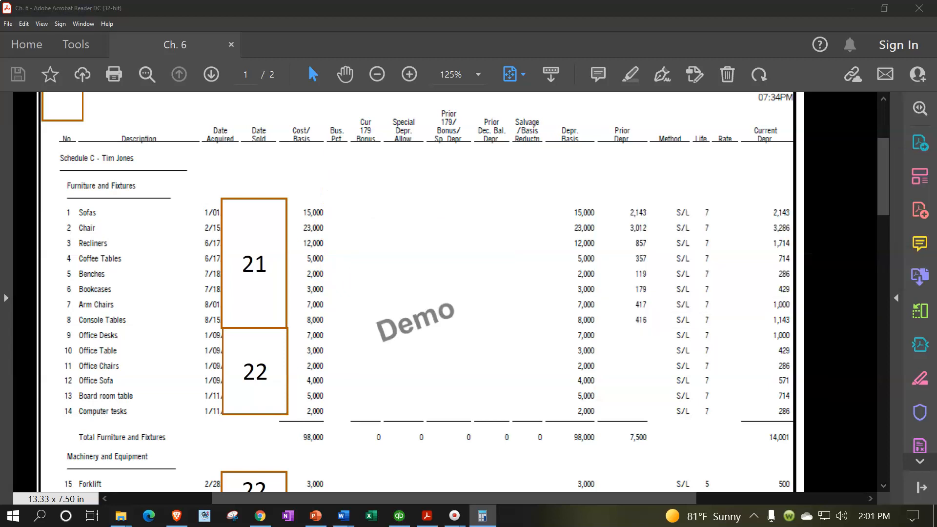
{"action": "left_click", "coordinate": [398, 517]}
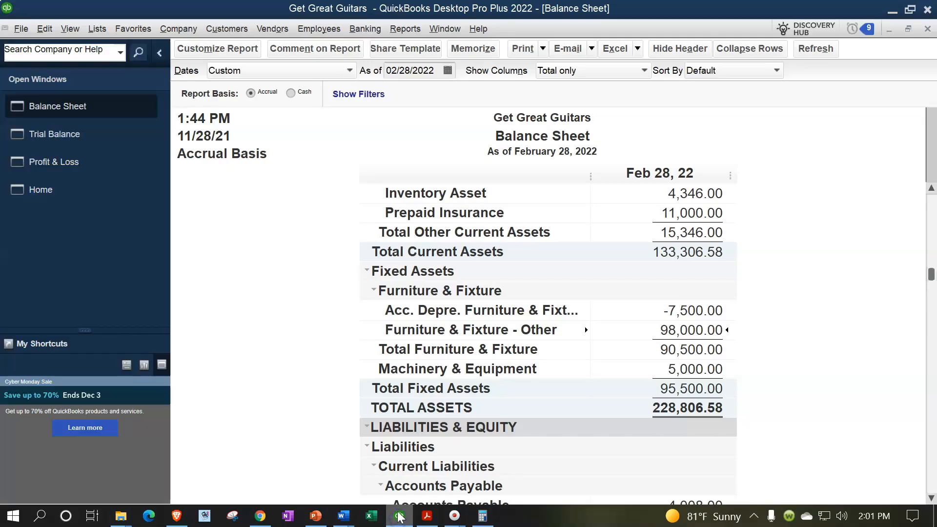
{"action": "double_click", "coordinate": [679, 331]}
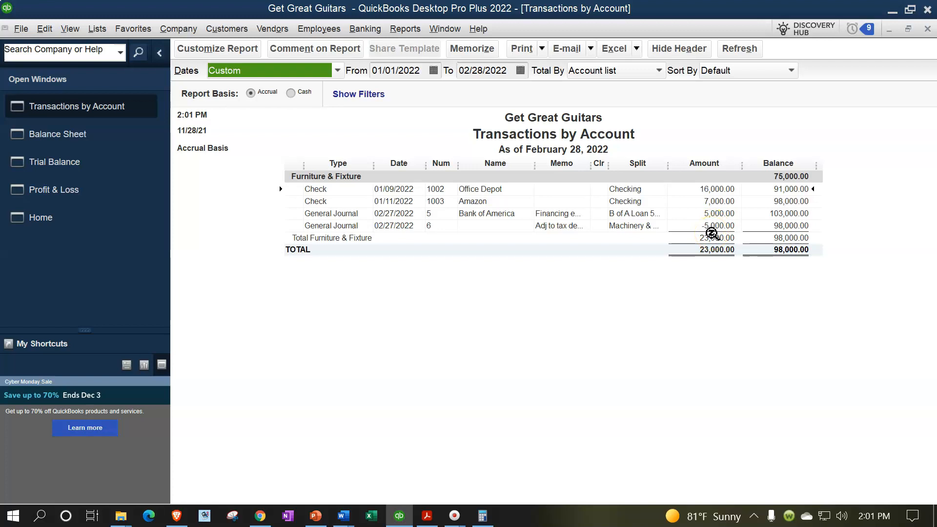
Switch back to the PDF schedule and add up the 2022 furniture costs in Calculator: 7000, 3000, 2000, 4000, 5000 and 2000
{"action": "left_click", "coordinate": [425, 516]}
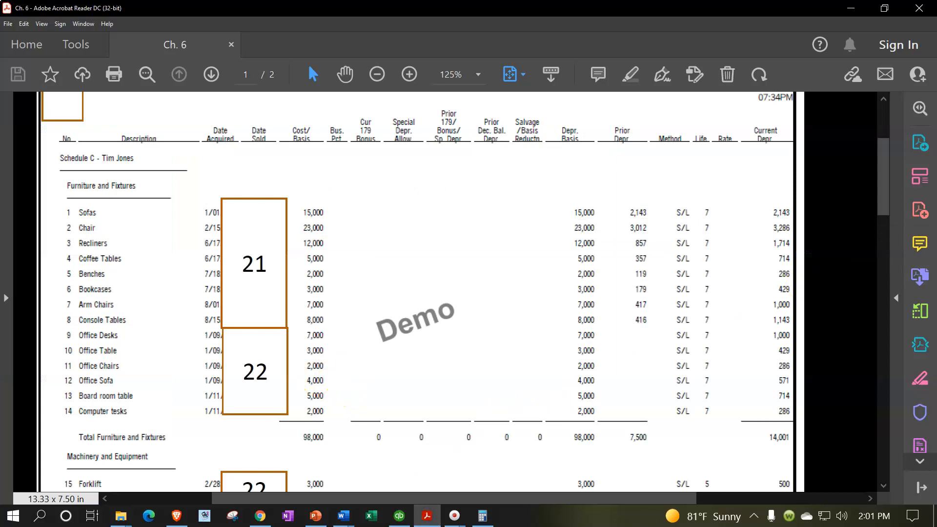
{"action": "left_click", "coordinate": [482, 517]}
{"action": "left_click_drag", "start_coordinate": [569, 274], "coordinate": [445, 325]}
{"action": "left_click", "coordinate": [436, 366]}
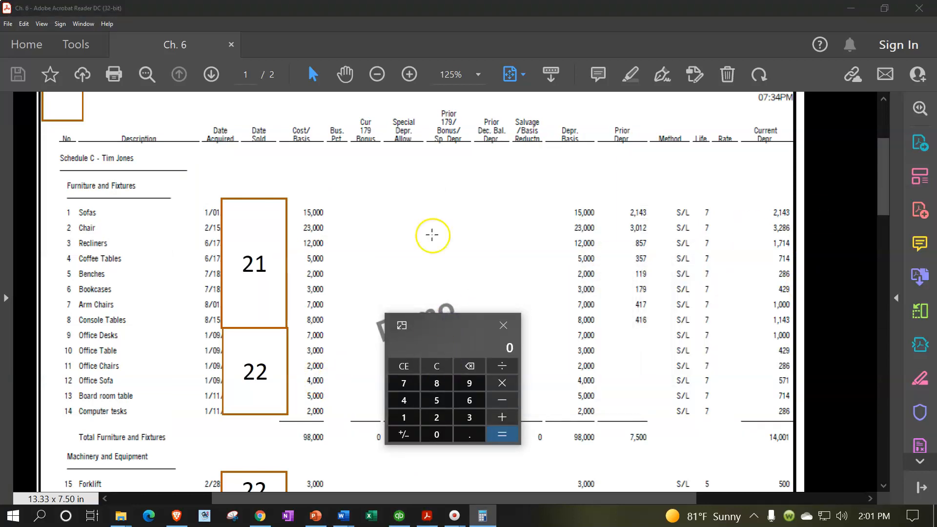
{"action": "type", "text": "7000"}
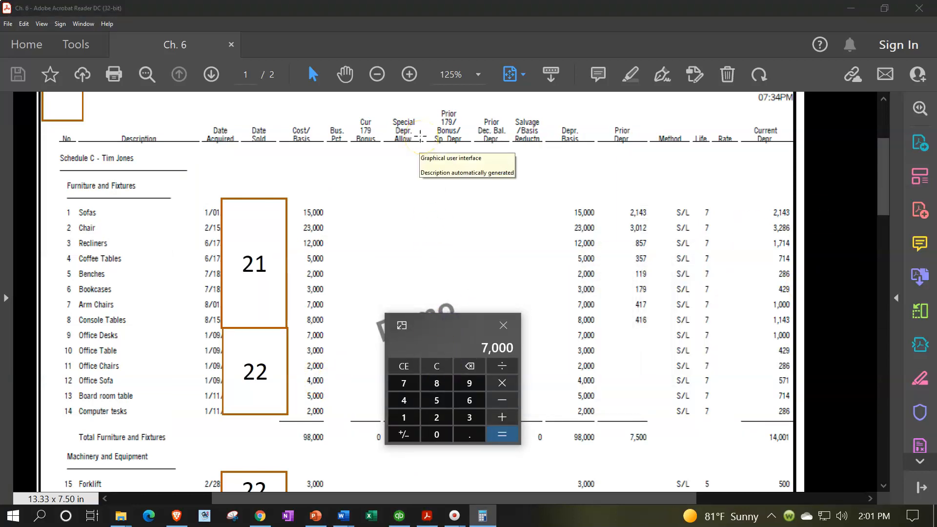
{"action": "type", "text": "+3000+2000+4000+5000+200"}
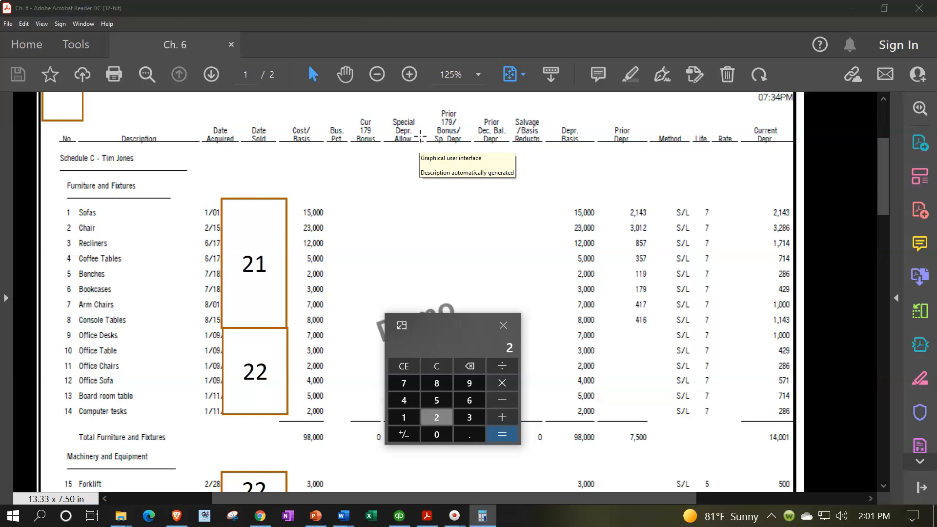
{"action": "type", "text": "0+"}
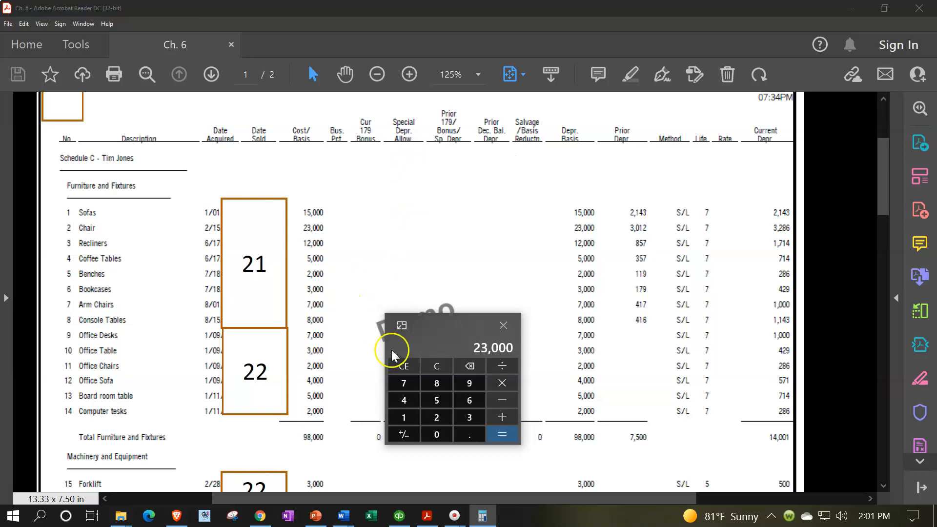
Compare the 2022 furniture sum with the Transactions by Account report in QuickBooks, and return to the Balance Sheet
{"action": "left_click", "coordinate": [399, 516]}
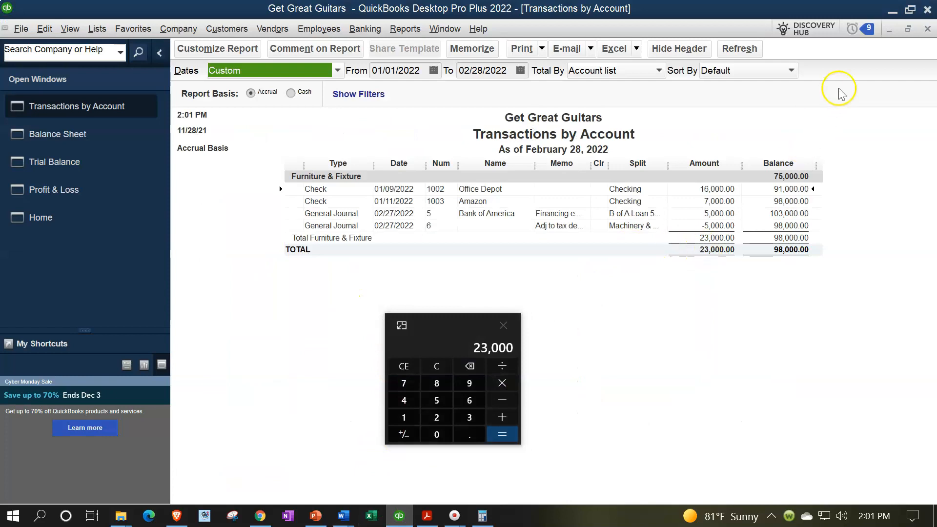
{"action": "left_click", "coordinate": [927, 28]}
{"action": "left_click_drag", "start_coordinate": [450, 324], "coordinate": [936, 254]}
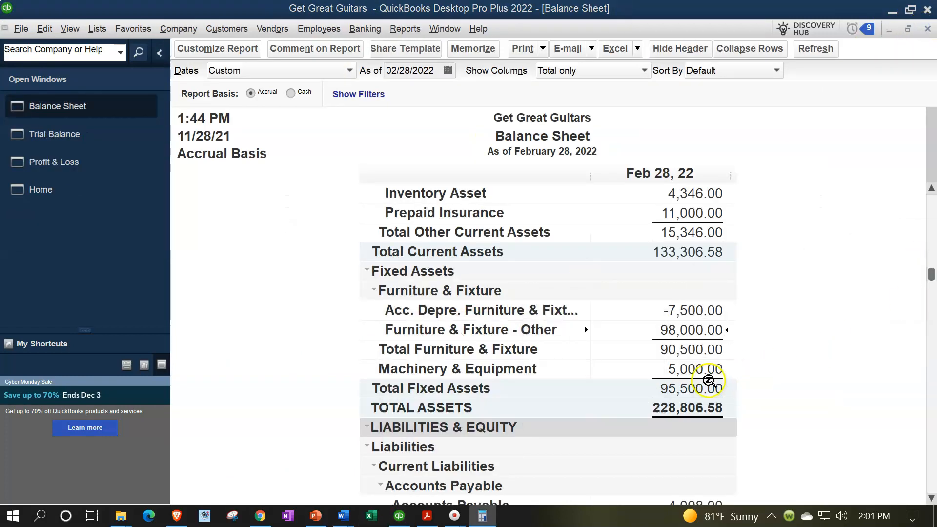
Switch to the PDF and examine the Book Depreciation Schedule's furniture and machinery depreciation figures
{"action": "left_click", "coordinate": [425, 517]}
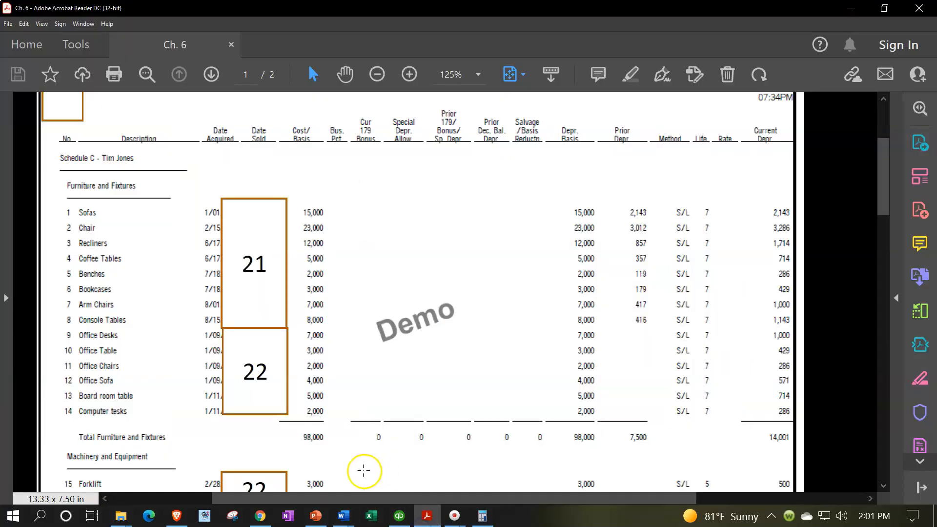
{"action": "scroll", "coordinate": [340, 414], "scroll_direction": "down", "scroll_amount": 1}
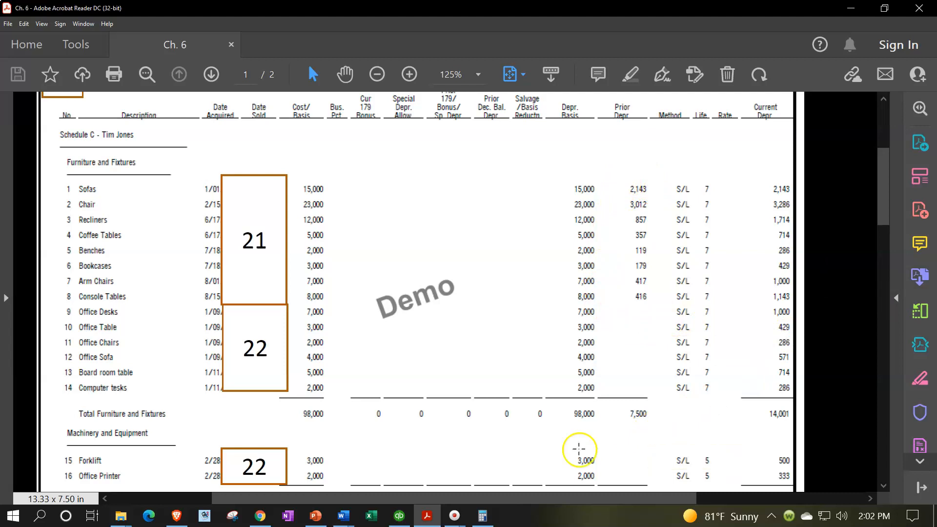
Compare the furniture accumulated depreciation on the QuickBooks Balance Sheet with the prior depreciation in the PDF, and review the current depreciation totals
{"action": "left_click", "coordinate": [400, 516]}
{"action": "left_click", "coordinate": [693, 310]}
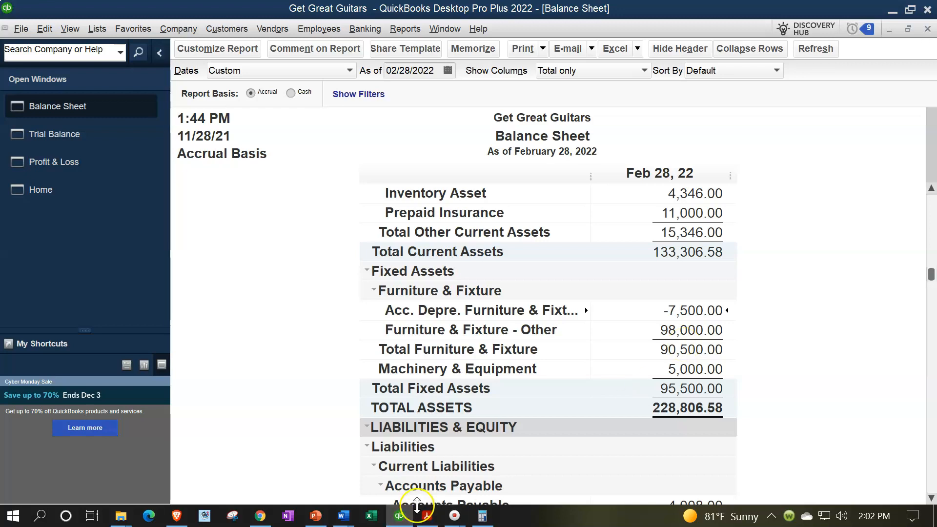
{"action": "left_click", "coordinate": [428, 516]}
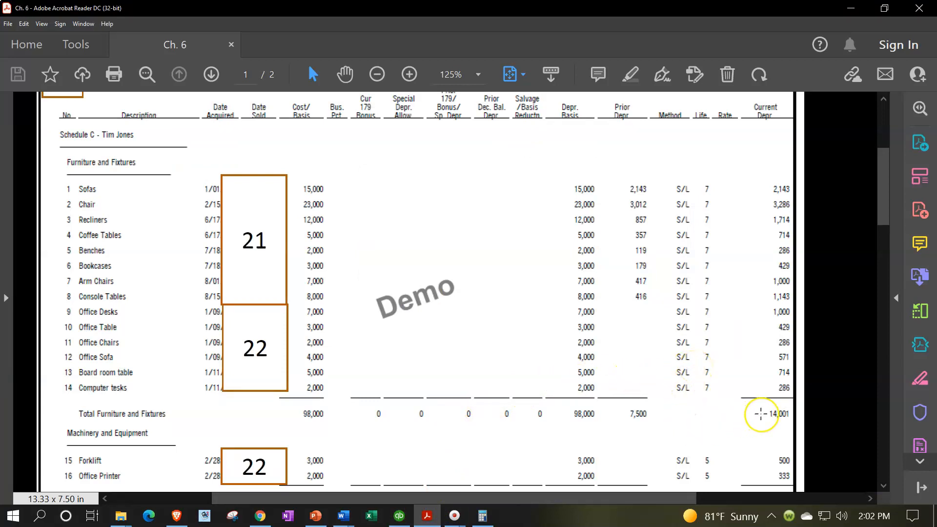
{"action": "scroll", "coordinate": [760, 412], "scroll_direction": "down", "scroll_amount": 1}
{"action": "scroll", "coordinate": [760, 414], "scroll_direction": "down", "scroll_amount": 1}
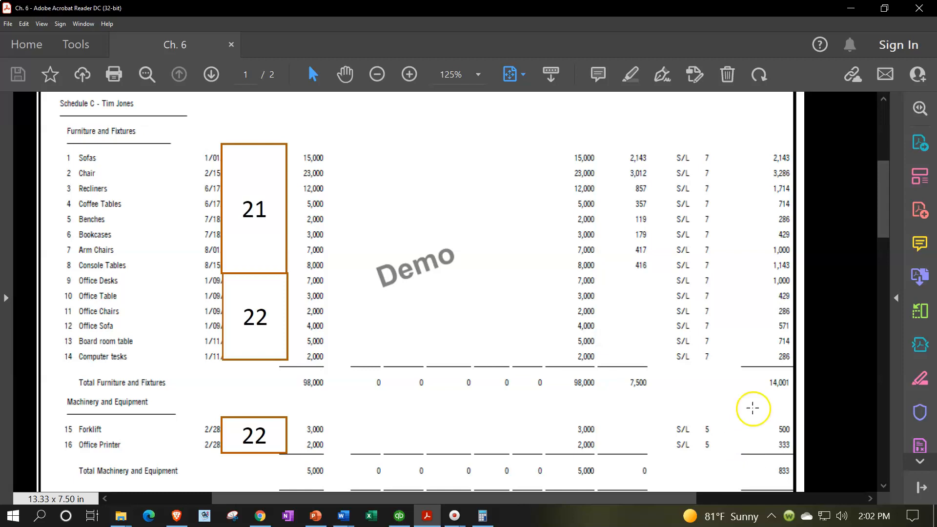
Bring Calculator over the schedule and divide the sofas' 15000 cost by the 7-year life
{"action": "left_click_drag", "start_coordinate": [936, 227], "coordinate": [424, 194]}
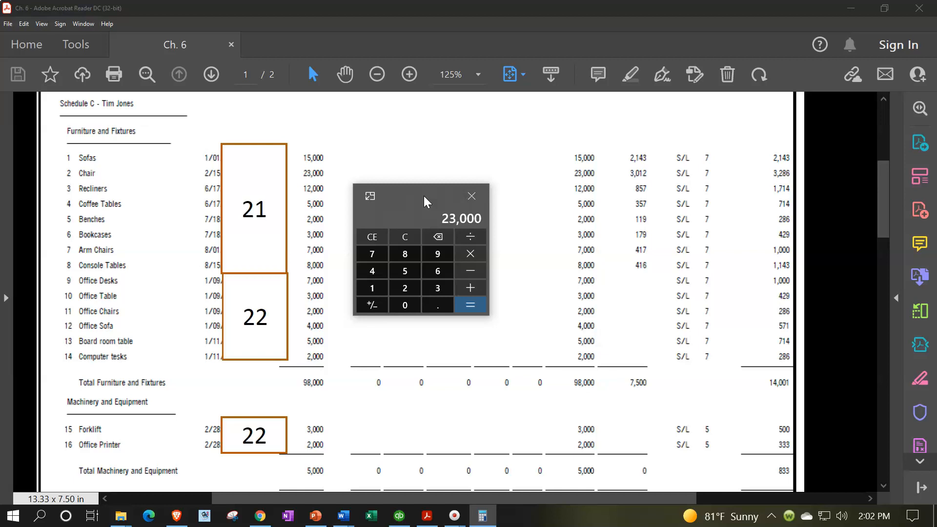
{"action": "left_click", "coordinate": [405, 236]}
{"action": "type", "text": "15"}
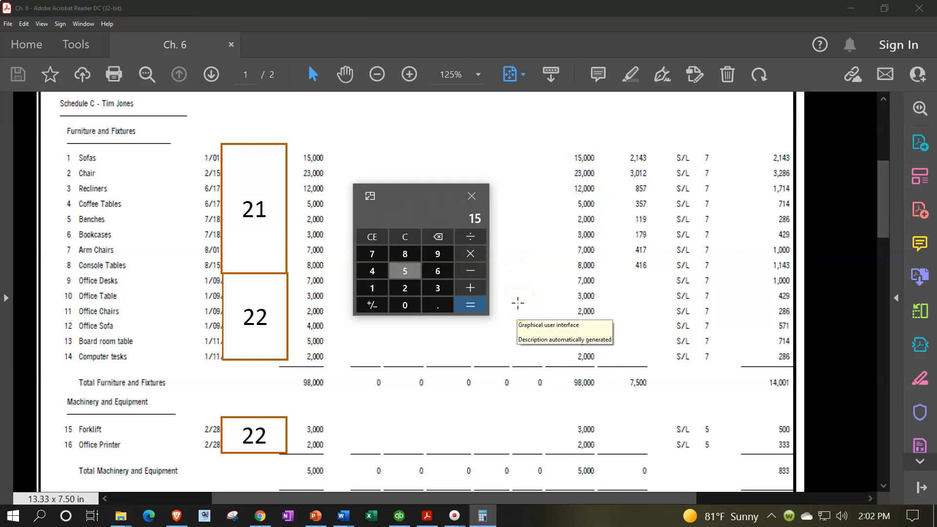
{"action": "type", "text": "000/7"}
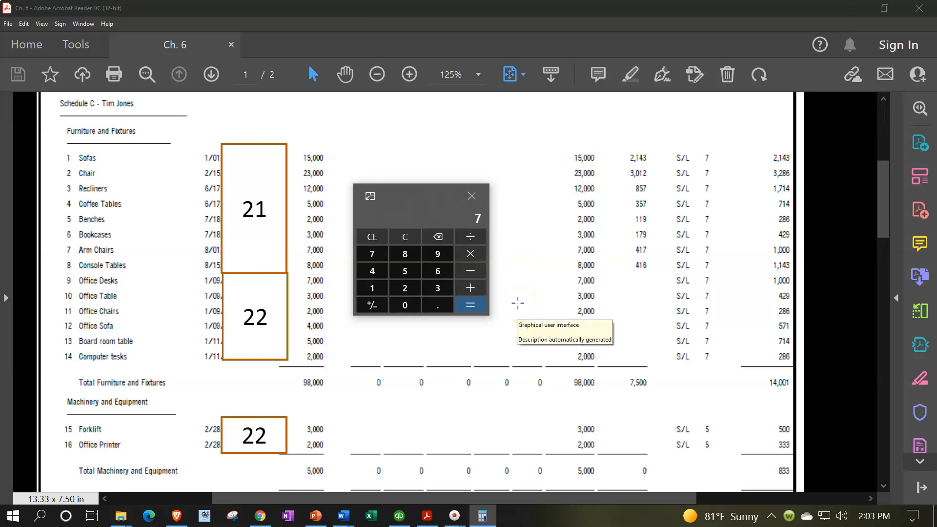
{"action": "key", "text": "Return"}
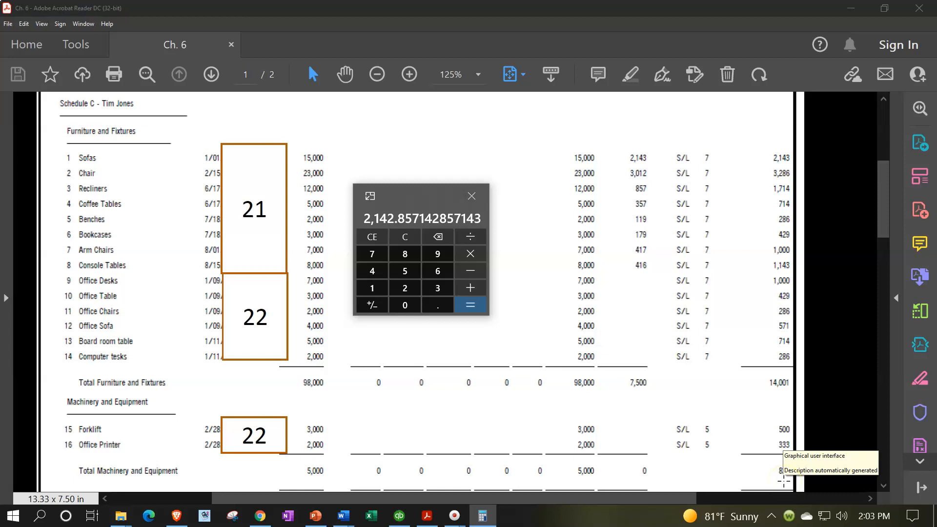
Calculate two months of furniture depreciation as 14001 / 12 * 2, and move Calculator out of the way
{"action": "left_click", "coordinate": [406, 239]}
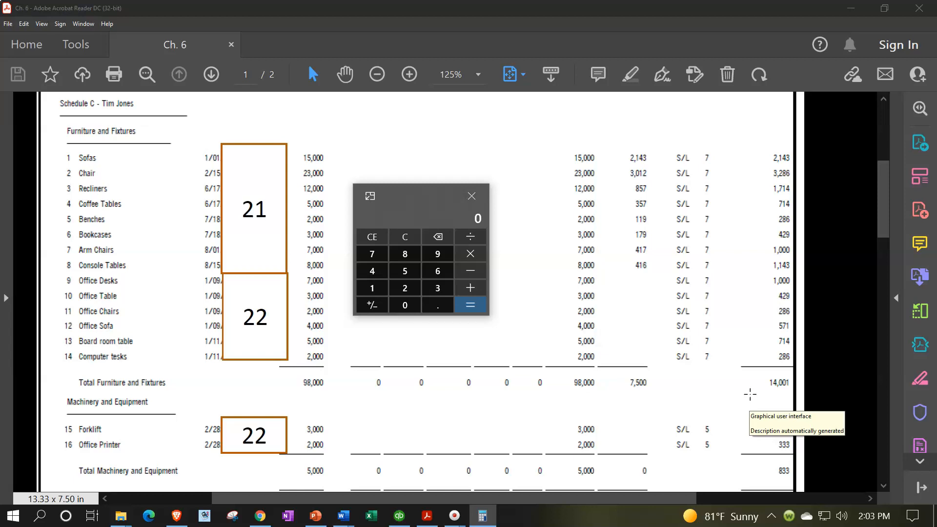
{"action": "type", "text": "14001"}
{"action": "type", "text": "12"}
{"action": "key", "text": "Return"}
{"action": "type", "text": "*2"}
{"action": "key", "text": "Return"}
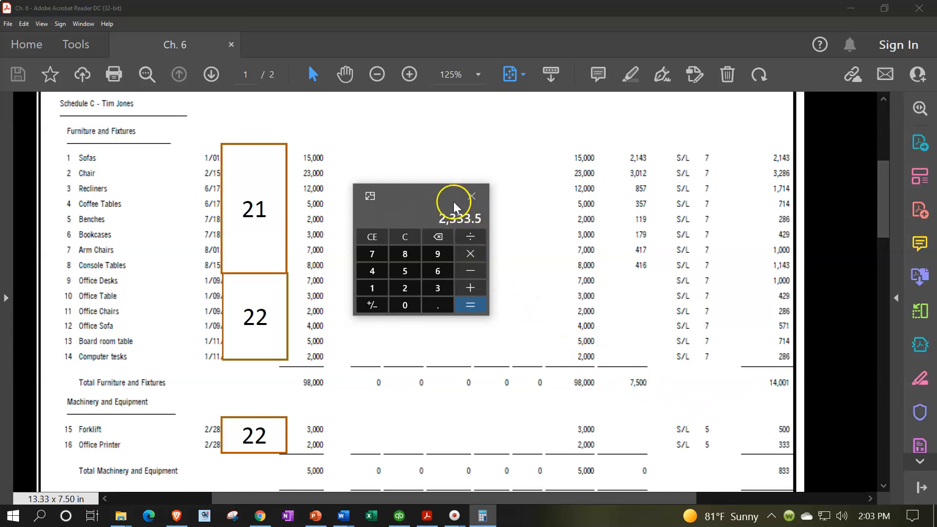
{"action": "left_click_drag", "start_coordinate": [404, 193], "coordinate": [936, 209]}
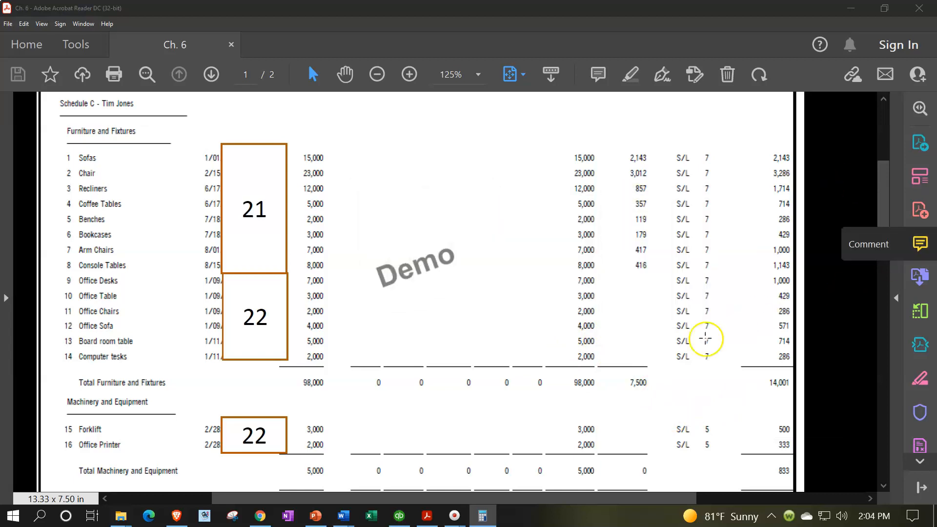
Switch to QuickBooks, open the Chart of Accounts and examine the Depreciation Expense, furniture and machinery accounts
{"action": "left_click", "coordinate": [399, 516]}
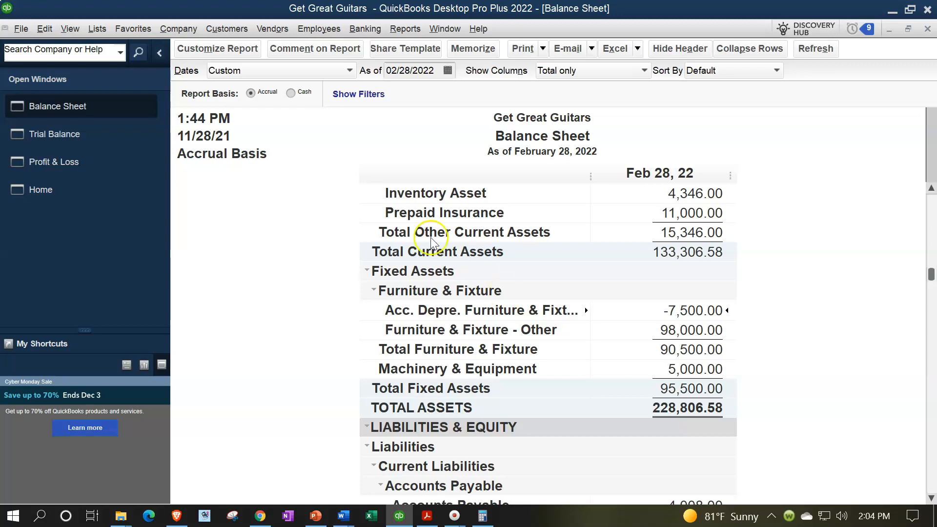
{"action": "left_click", "coordinate": [95, 29]}
{"action": "left_click", "coordinate": [93, 29]}
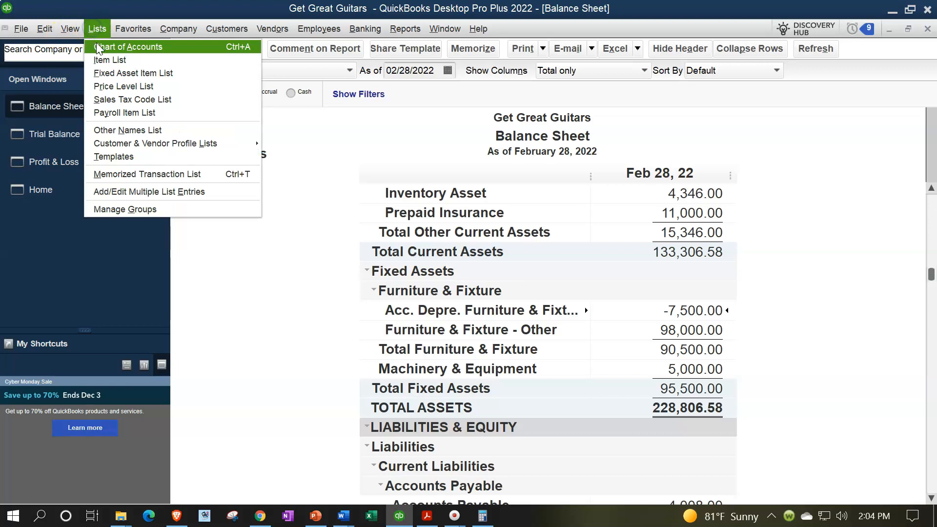
{"action": "left_click", "coordinate": [97, 45]}
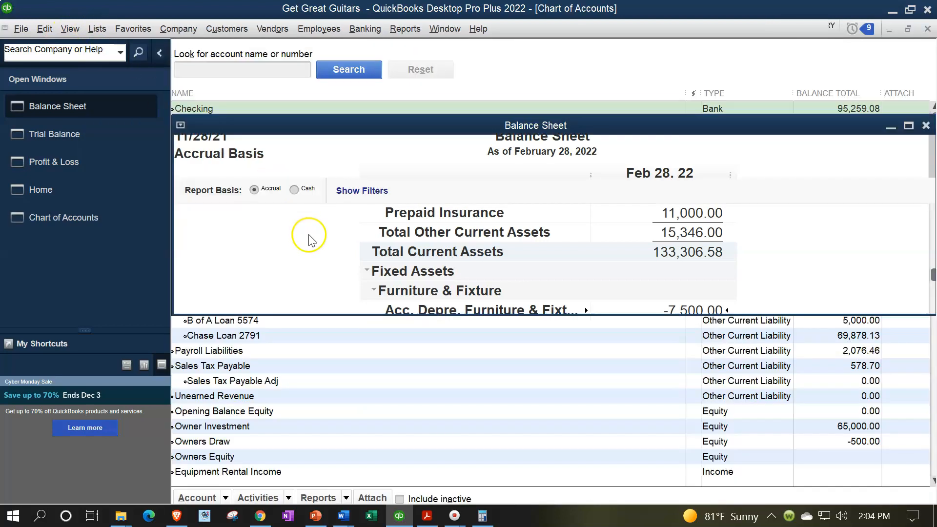
{"action": "scroll", "coordinate": [364, 351], "scroll_direction": "down", "scroll_amount": 11}
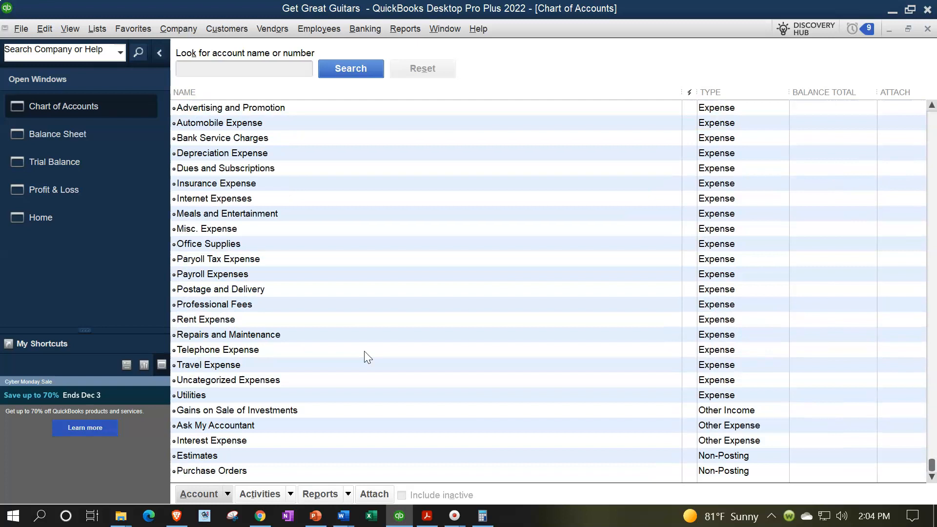
{"action": "left_click", "coordinate": [262, 155]}
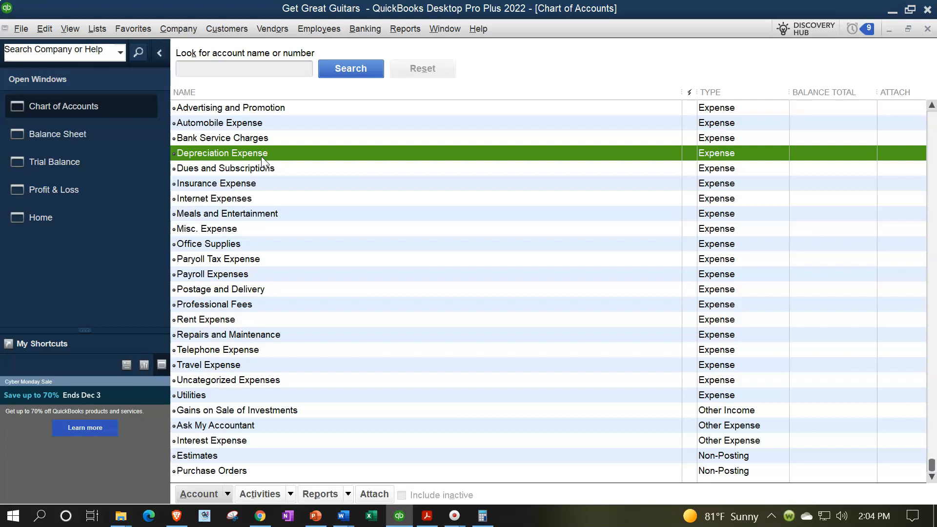
{"action": "scroll", "coordinate": [261, 273], "scroll_direction": "up", "scroll_amount": 11}
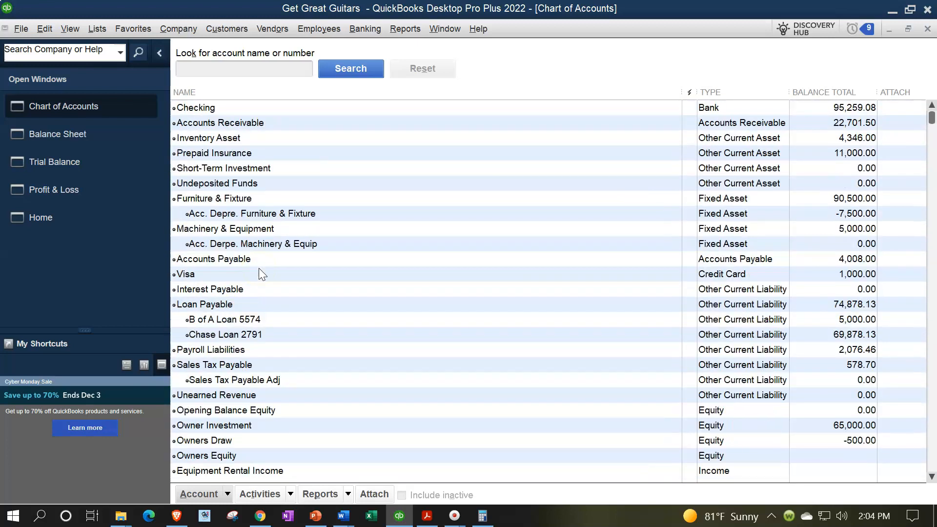
{"action": "left_click", "coordinate": [236, 200]}
{"action": "left_click", "coordinate": [236, 214]}
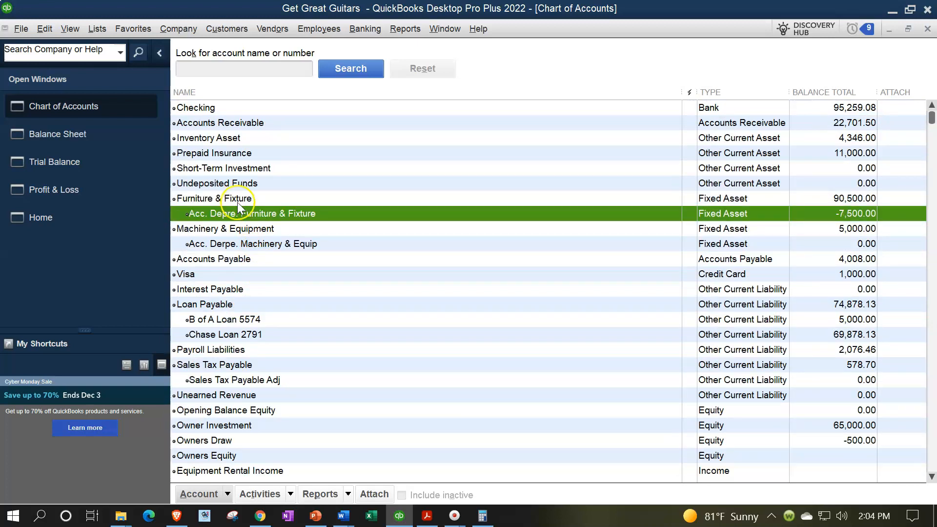
{"action": "left_click", "coordinate": [237, 228]}
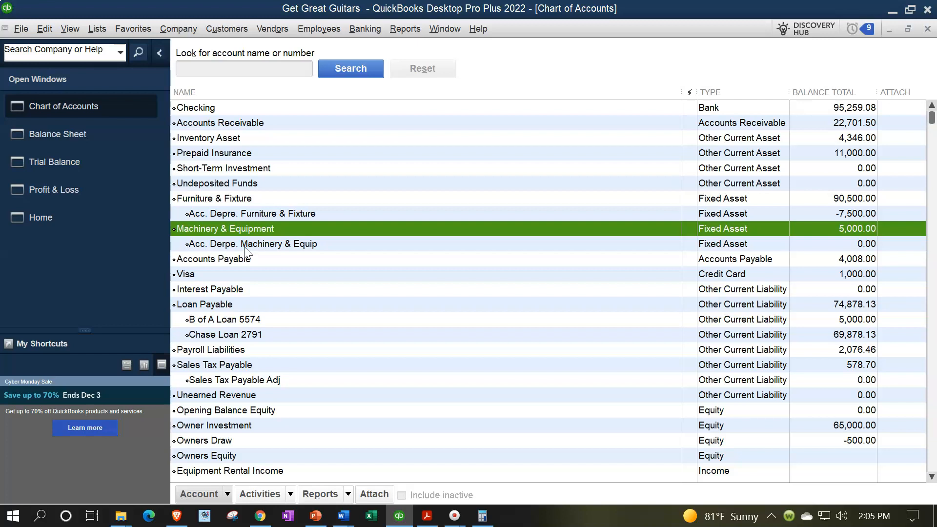
Open the Acc. Depre. Furniture & Fixture register and collapse the list of open windows
{"action": "left_click", "coordinate": [272, 214]}
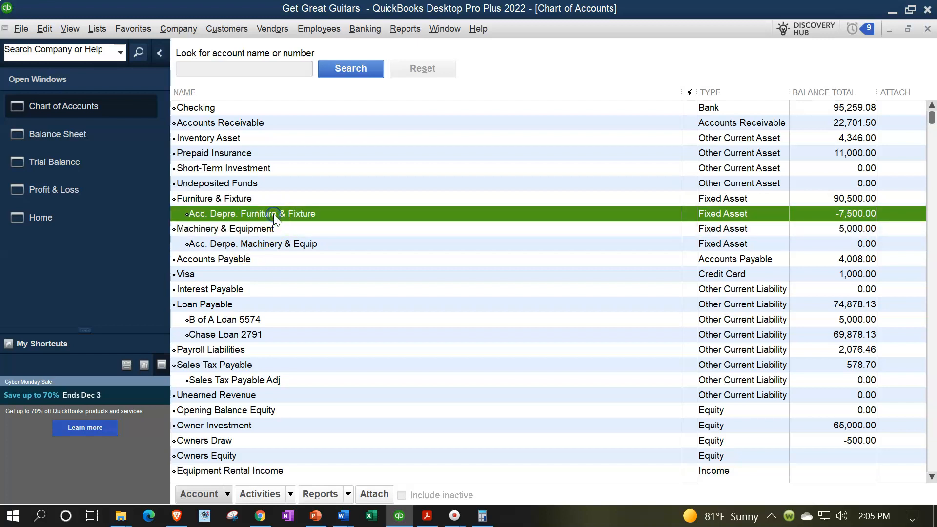
{"action": "double_click", "coordinate": [474, 216]}
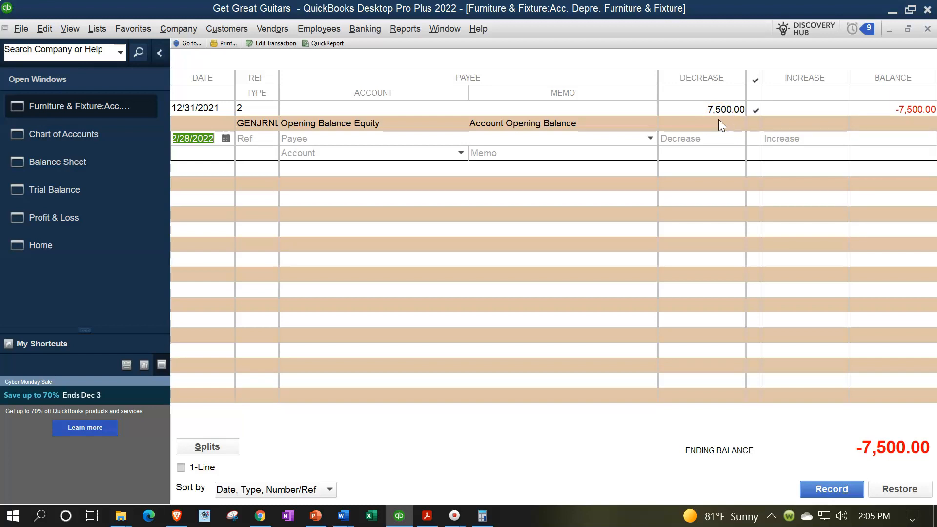
{"action": "left_click", "coordinate": [159, 53]}
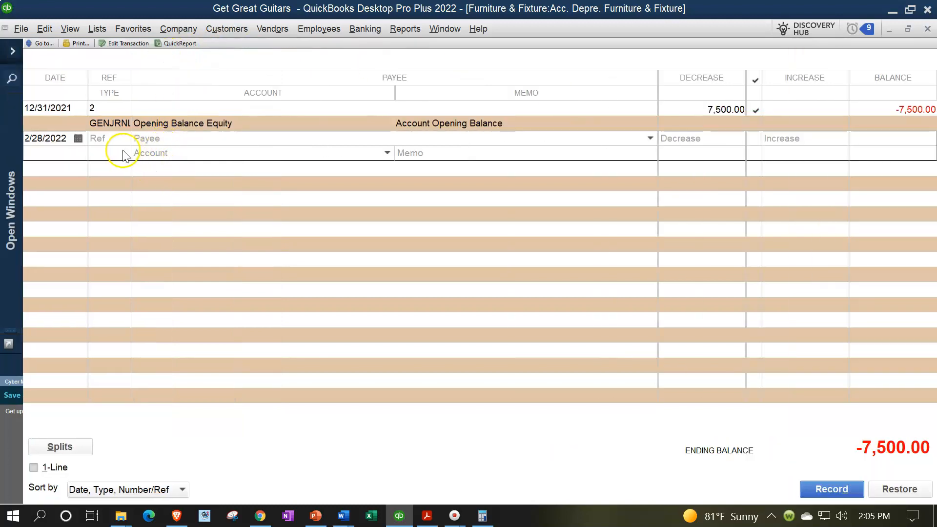
Record a 02/28/2022 decrease of 2,333.50 against Depreciation Expense with the memo Adj Entry
{"action": "left_click", "coordinate": [62, 138]}
{"action": "key", "text": "Tab"}
{"action": "key", "text": "Tab"}
{"action": "key", "text": "Tab"}
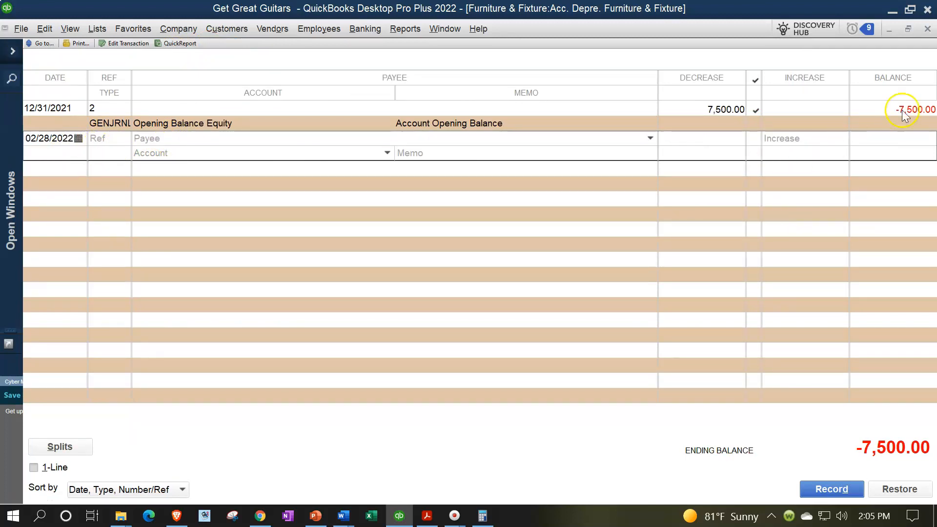
{"action": "type", "text": "2,333.50"}
{"action": "key", "text": "Tab"}
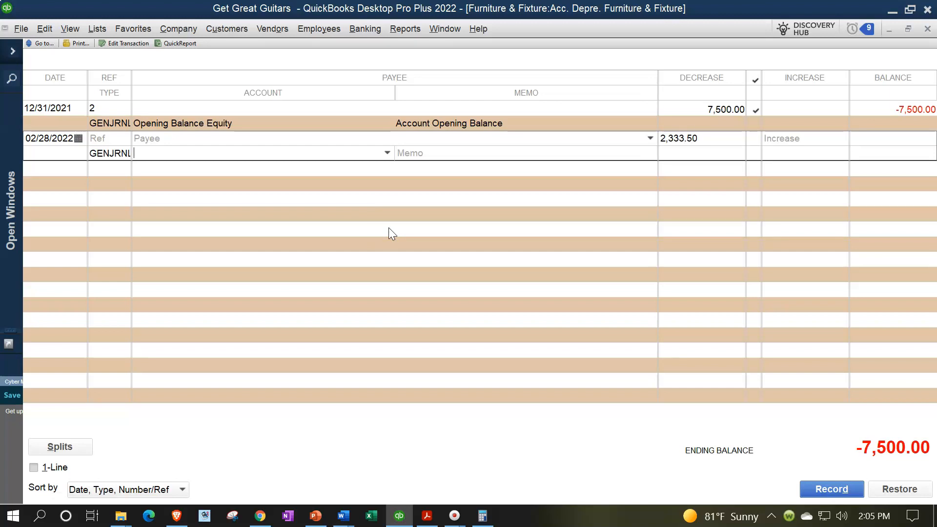
{"action": "type", "text": "Depreciation Expense"}
{"action": "key", "text": "Tab"}
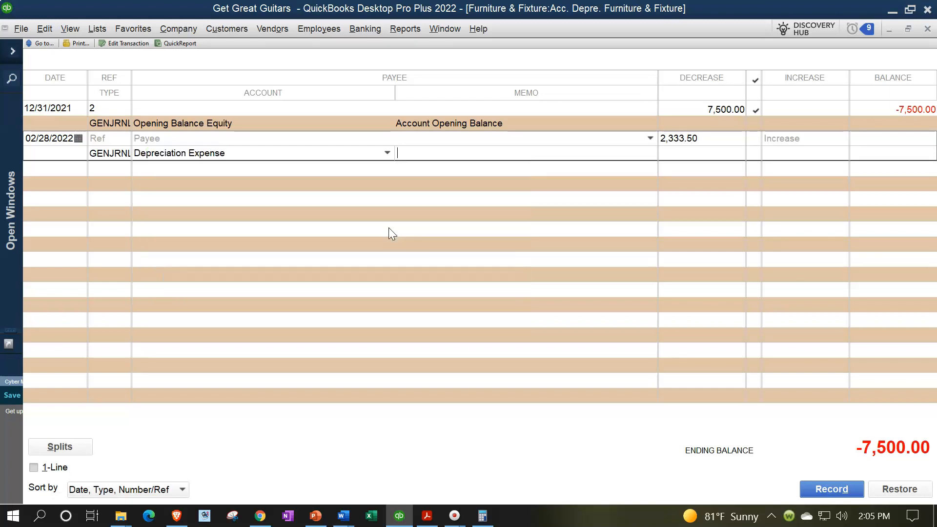
{"action": "type", "text": "Adj Entry"}
{"action": "key", "text": "Return"}
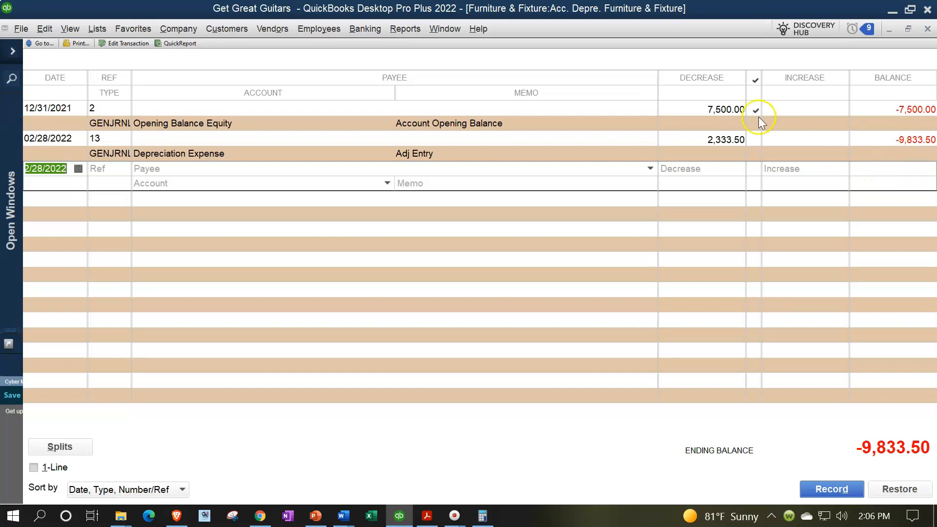
Close the register and check furniture accumulated depreciation on the Balance Sheet, with the list of open windows expanded
{"action": "left_click", "coordinate": [12, 53]}
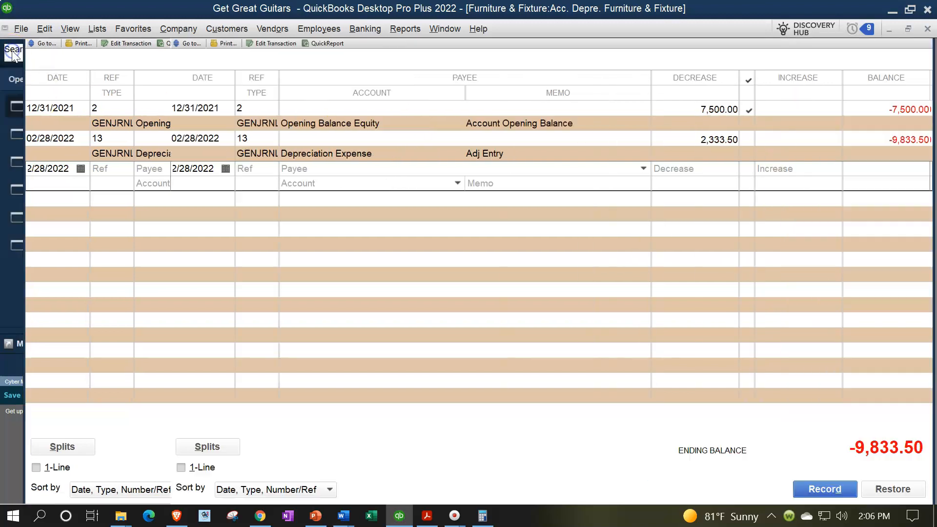
{"action": "left_click", "coordinate": [927, 30]}
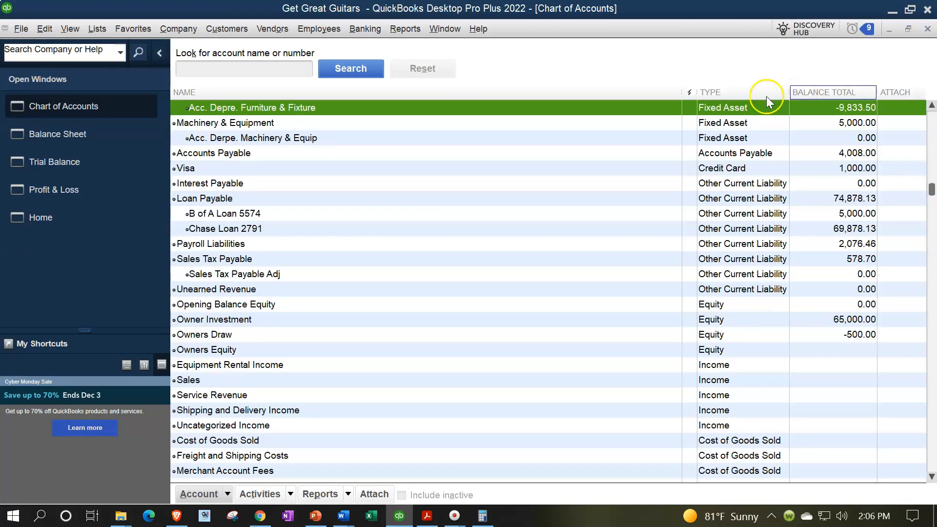
{"action": "left_click", "coordinate": [72, 139]}
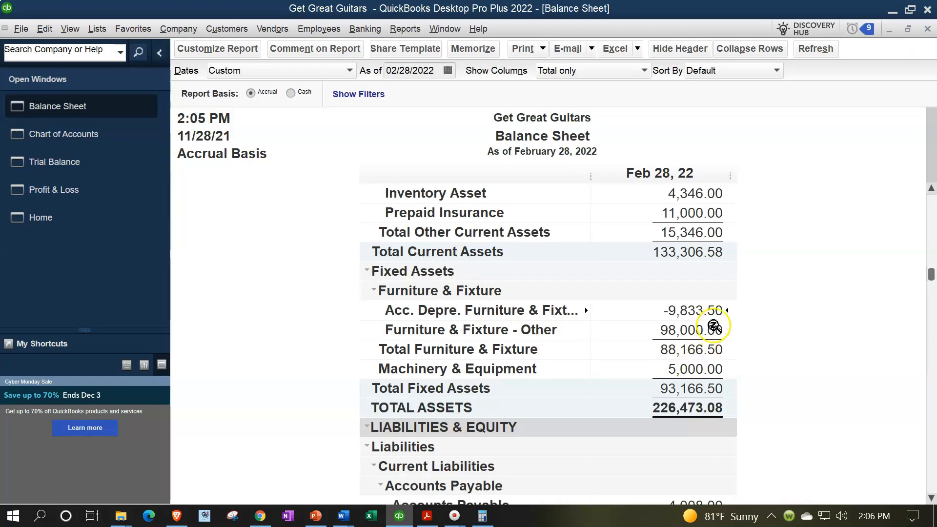
Switch to the PDF schedule, add the prior 7500 and current 14001 furniture depreciation in Calculator, and clear it
{"action": "left_click", "coordinate": [427, 516]}
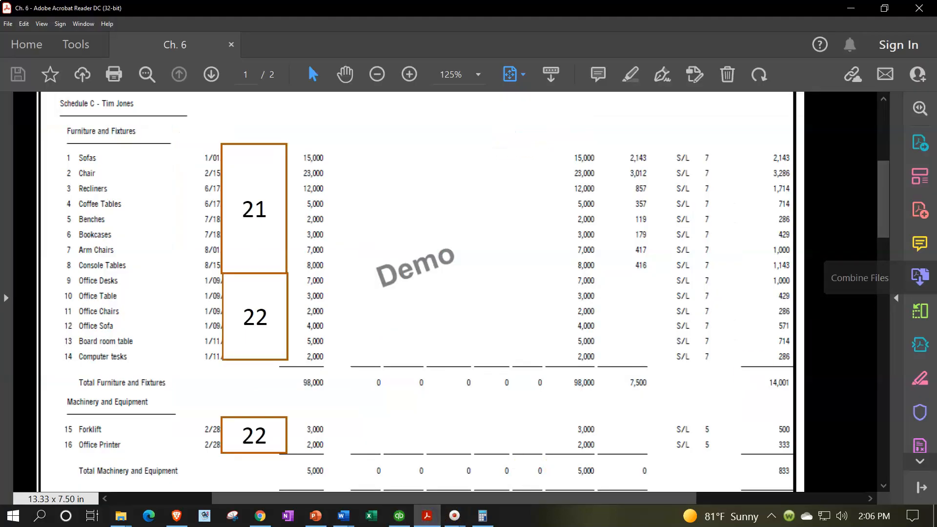
{"action": "left_click_drag", "start_coordinate": [936, 171], "coordinate": [463, 272]}
{"action": "left_click", "coordinate": [445, 319]}
{"action": "type", "text": "7500"}
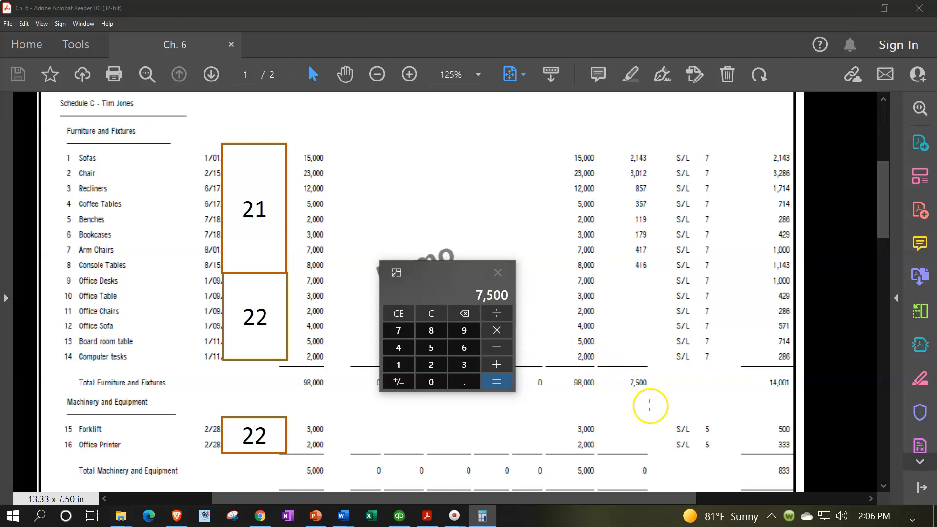
{"action": "left_click", "coordinate": [504, 364]}
{"action": "type", "text": "14001"}
{"action": "key", "text": "Return"}
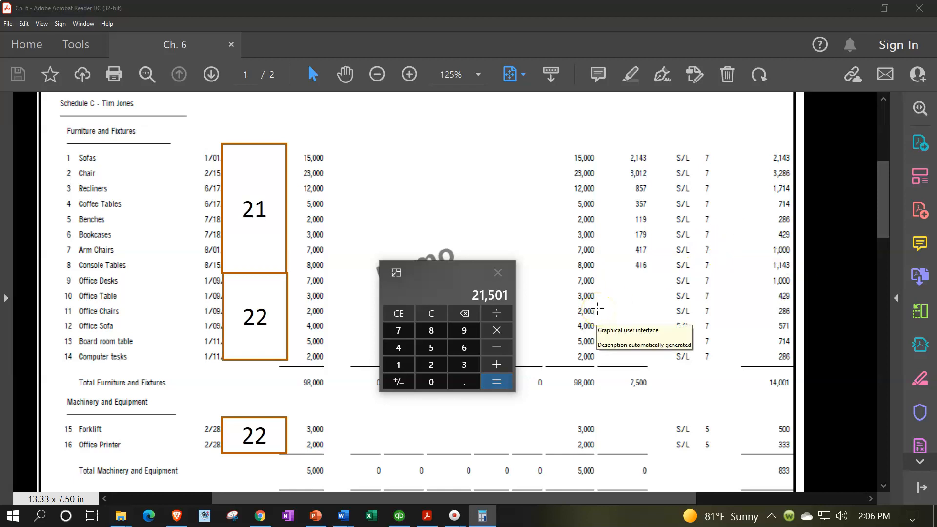
{"action": "left_click", "coordinate": [476, 317]}
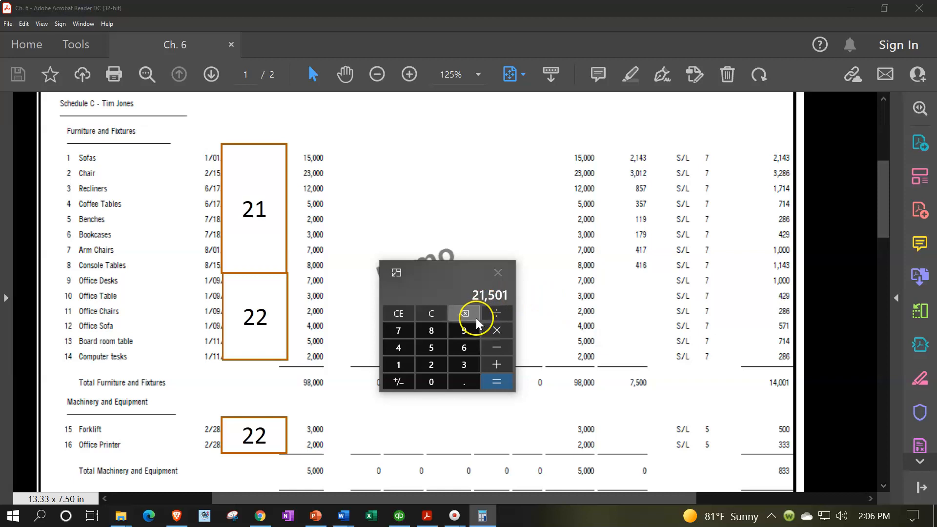
{"action": "left_click", "coordinate": [437, 315]}
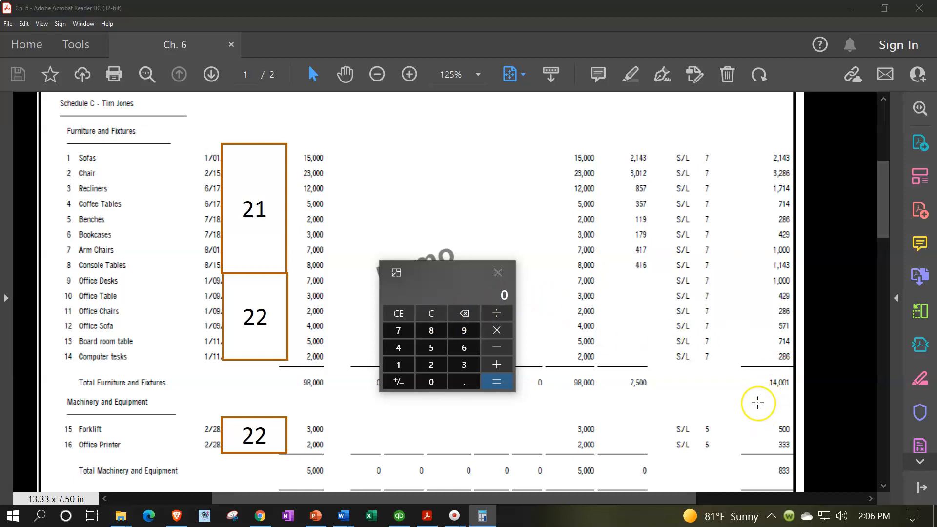
Calculate the February accumulated furniture depreciation as 14001 / 12 * 2 + 7500
{"action": "type", "text": "14001"}
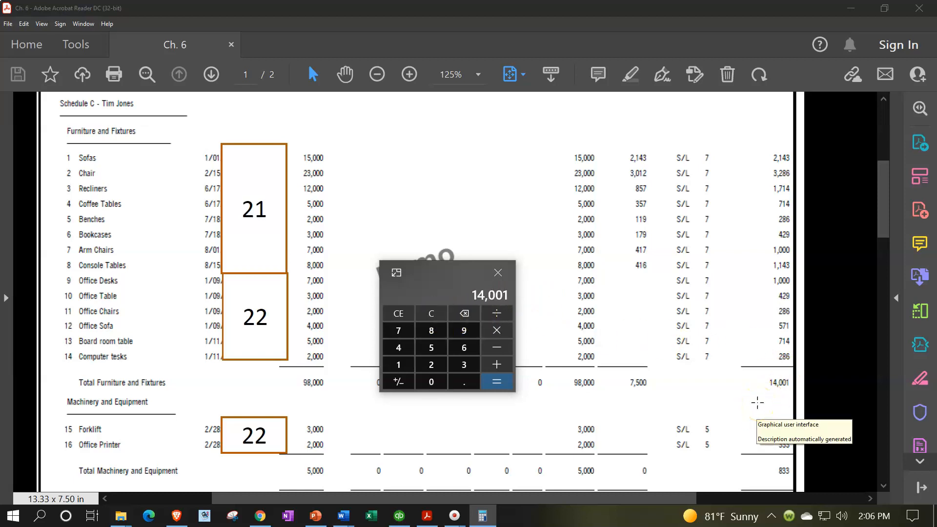
{"action": "key", "text": "slash"}
{"action": "key", "text": "Return"}
{"action": "type", "text": "500"}
{"action": "key", "text": "Return"}
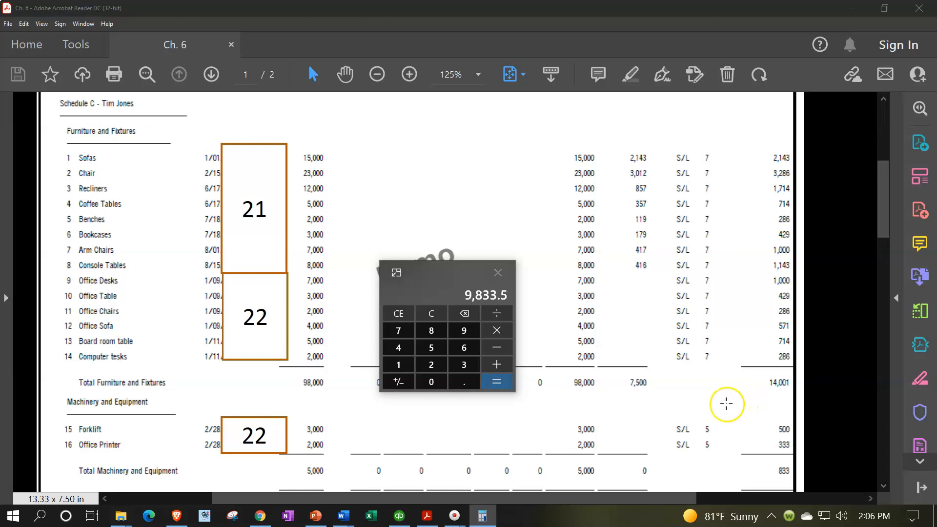
Switch to QuickBooks and review Depreciation Expense and Net Income on the January through February 2022 Profit & Loss report
{"action": "left_click_drag", "start_coordinate": [458, 273], "coordinate": [482, 223]}
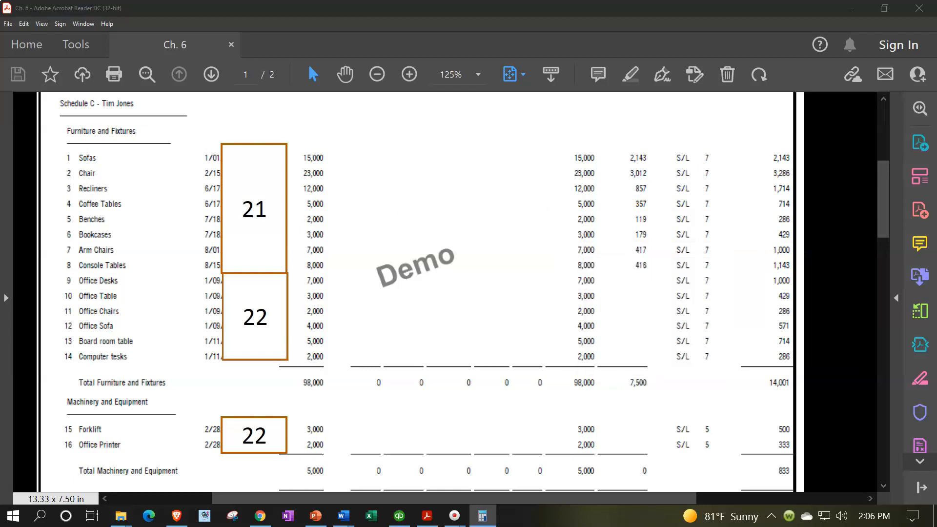
{"action": "left_click", "coordinate": [398, 516]}
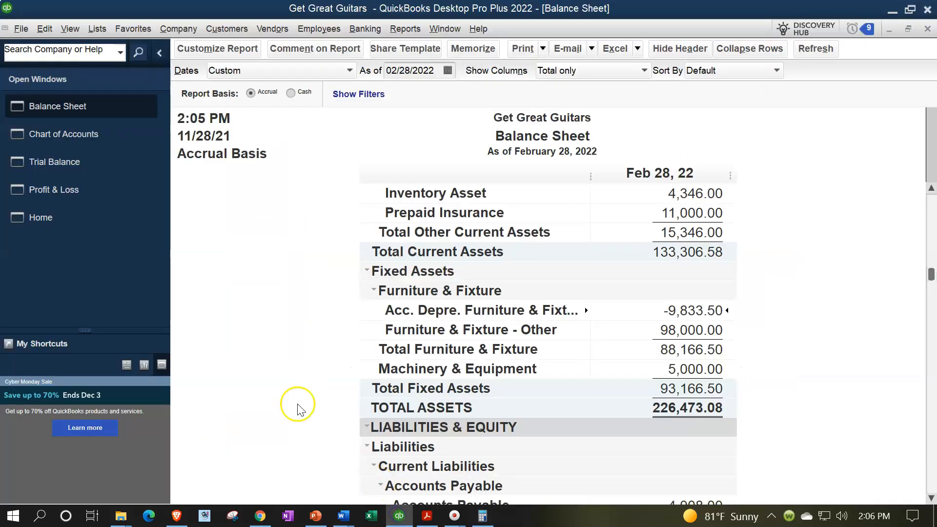
{"action": "left_click", "coordinate": [80, 195]}
{"action": "scroll", "coordinate": [395, 315], "scroll_direction": "down", "scroll_amount": 4}
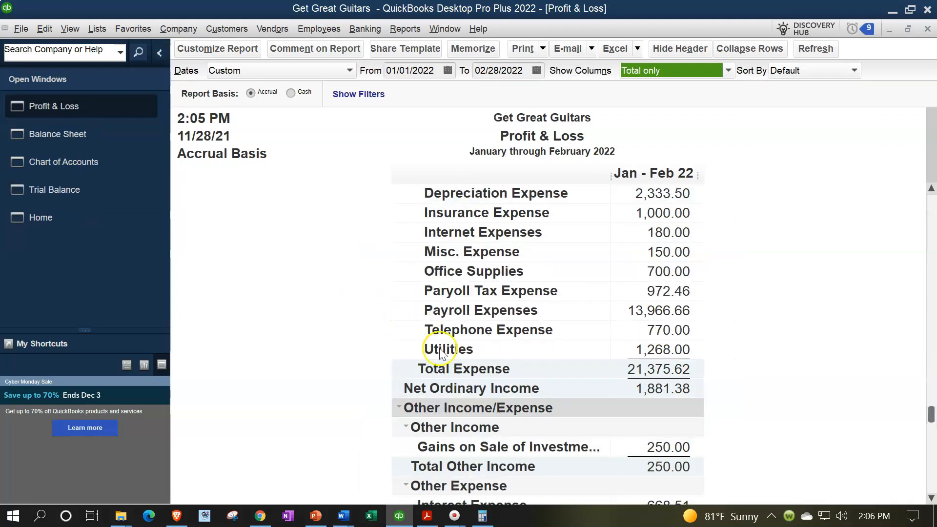
{"action": "scroll", "coordinate": [510, 288], "scroll_direction": "up", "scroll_amount": 1}
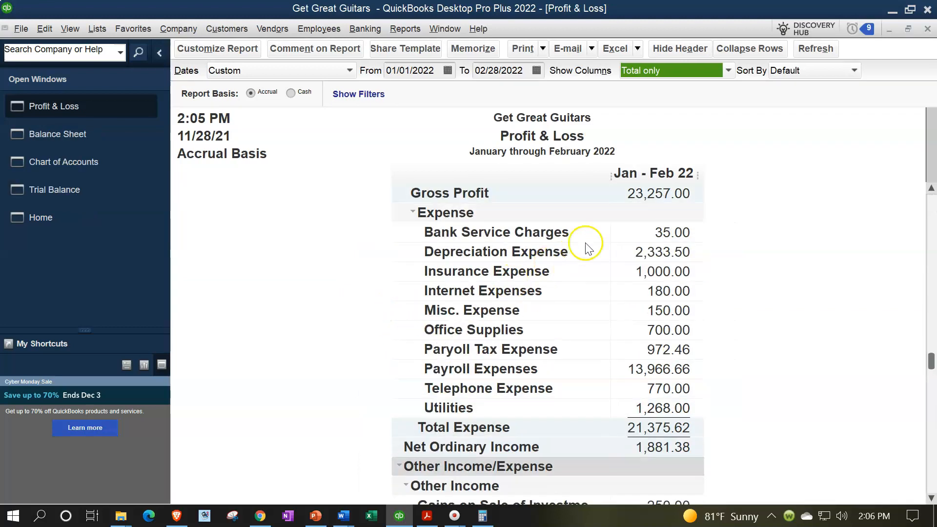
{"action": "left_click", "coordinate": [647, 250]}
{"action": "scroll", "coordinate": [646, 249], "scroll_direction": "down", "scroll_amount": 2}
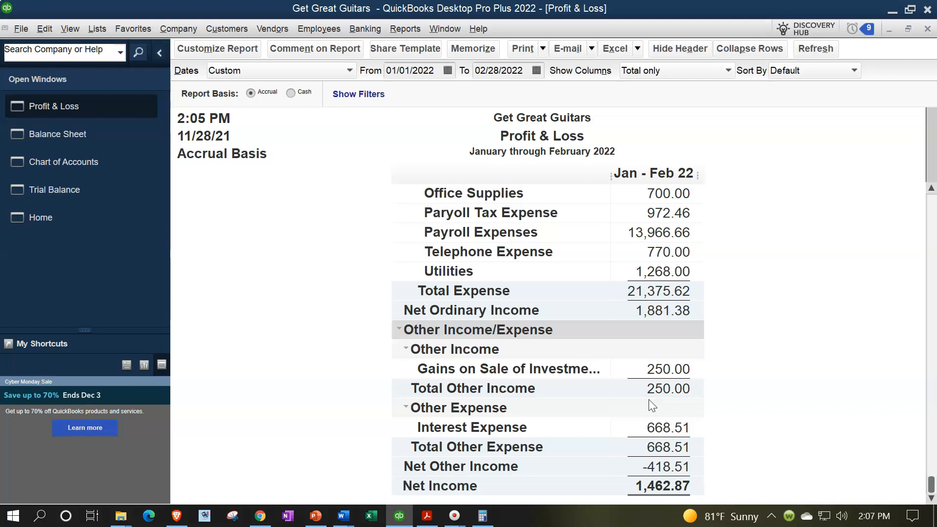
{"action": "scroll", "coordinate": [648, 400], "scroll_direction": "up", "scroll_amount": 3}
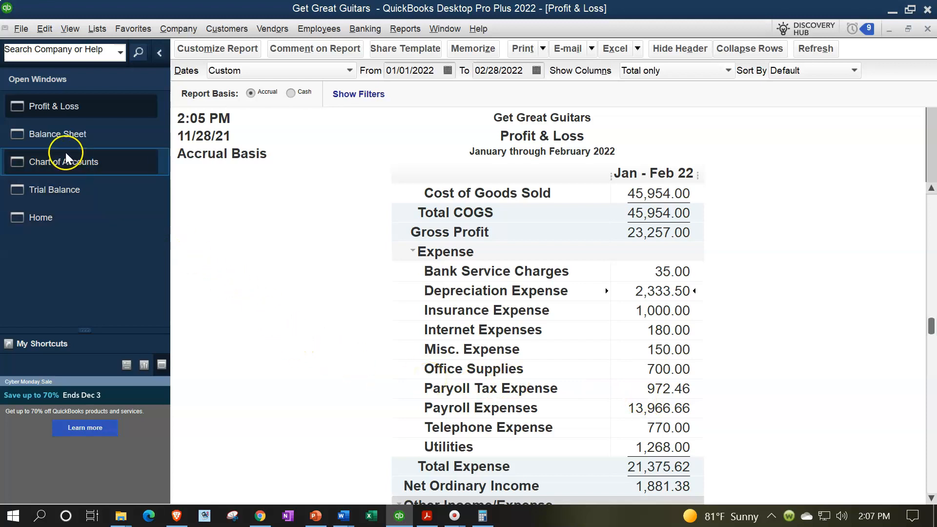
Check Machinery & Equipment on the Balance Sheet, then calculate its two-month depreciation from the PDF schedule in Calculator as 833 / 12 * 2
{"action": "left_click", "coordinate": [60, 137]}
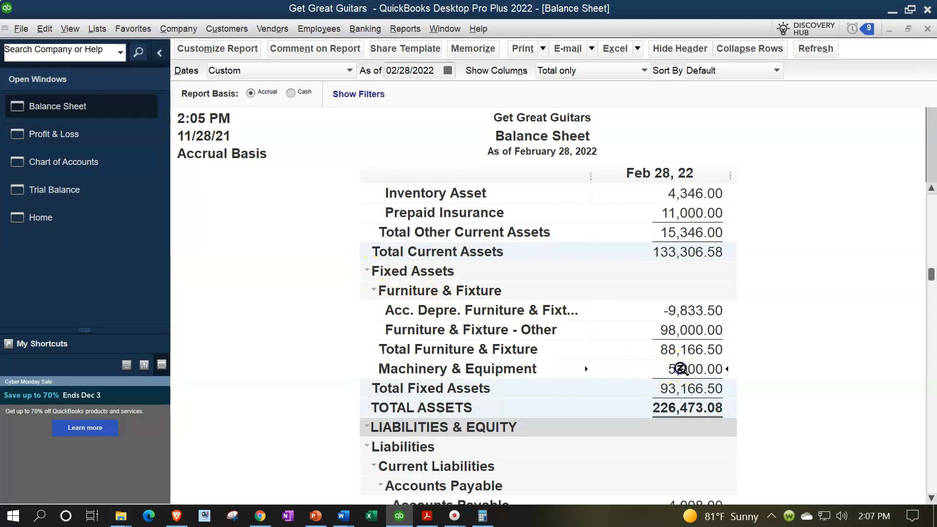
{"action": "left_click", "coordinate": [426, 515]}
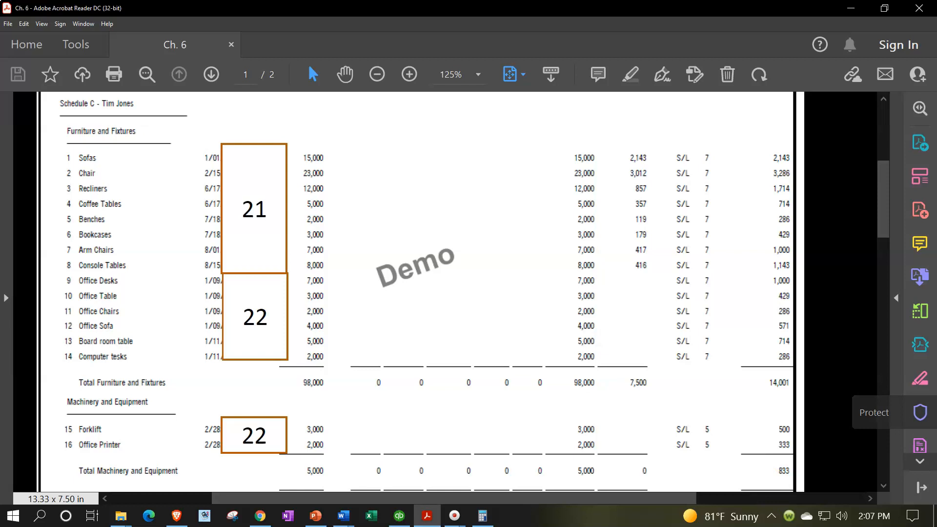
{"action": "left_click", "coordinate": [482, 515]}
{"action": "left_click_drag", "start_coordinate": [526, 202], "coordinate": [449, 230]}
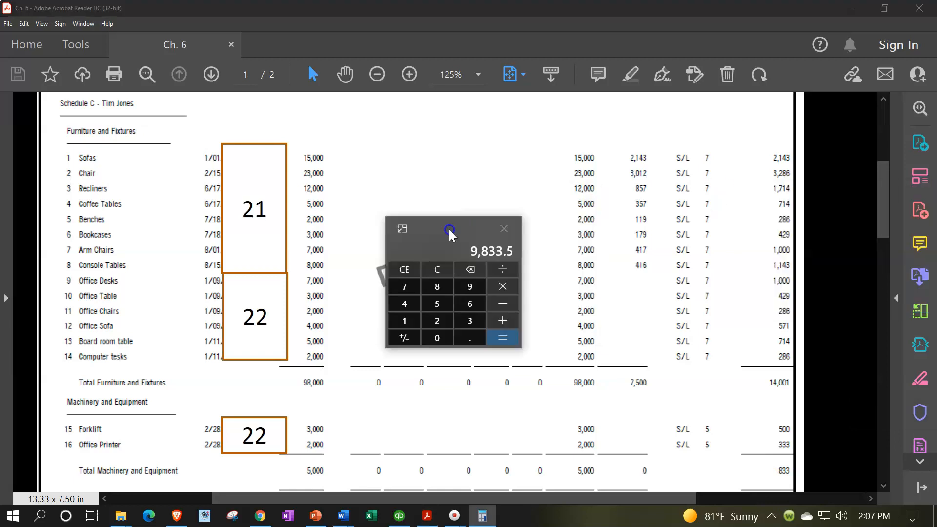
{"action": "left_click", "coordinate": [436, 270]}
{"action": "type", "text": "833"}
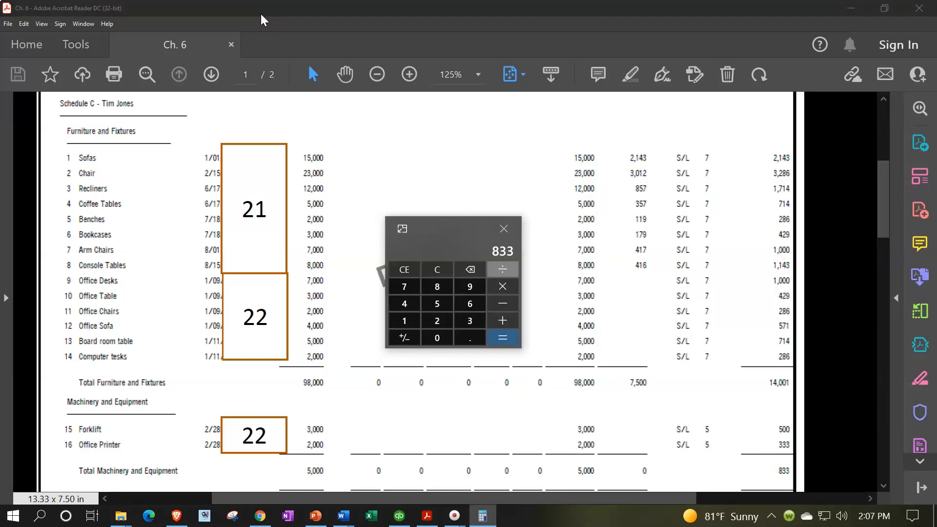
{"action": "type", "text": "/12*2"}
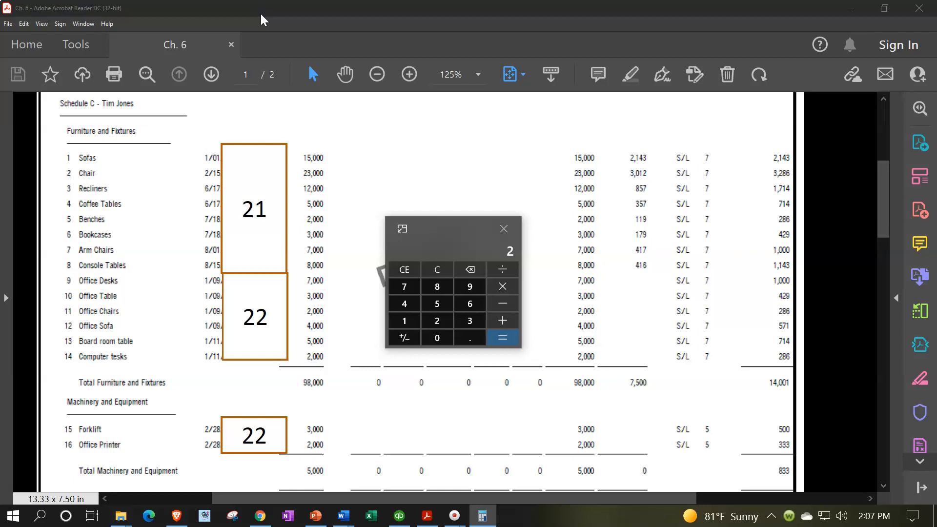
{"action": "key", "text": "Return"}
{"action": "left_click_drag", "start_coordinate": [433, 229], "coordinate": [936, 235]}
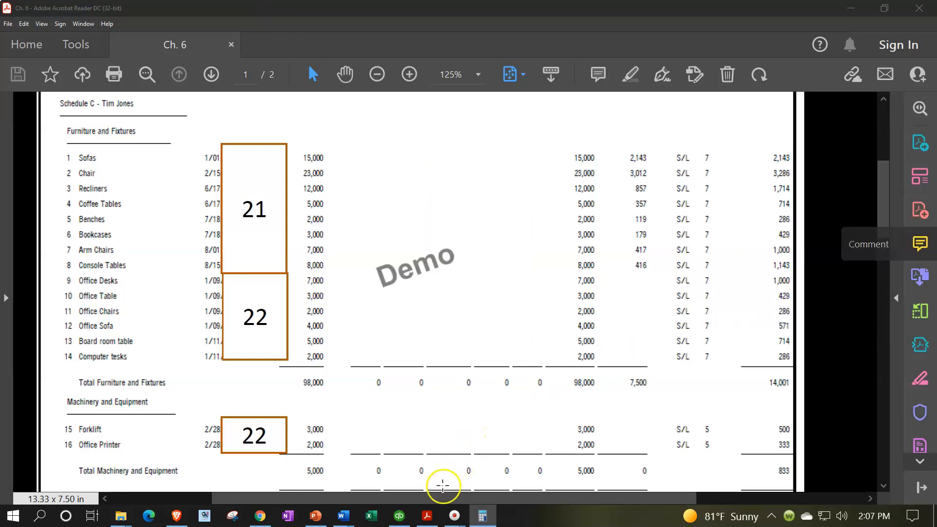
Return to QuickBooks and open the Acc. Derpe. Machinery & Equip register from the Chart of Accounts, with the open windows list collapsed
{"action": "left_click", "coordinate": [400, 515]}
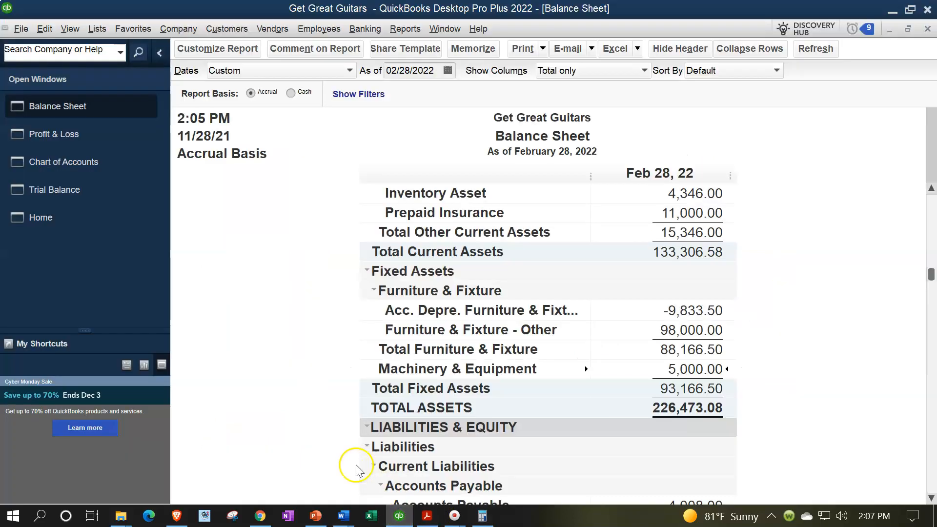
{"action": "left_click", "coordinate": [169, 30]}
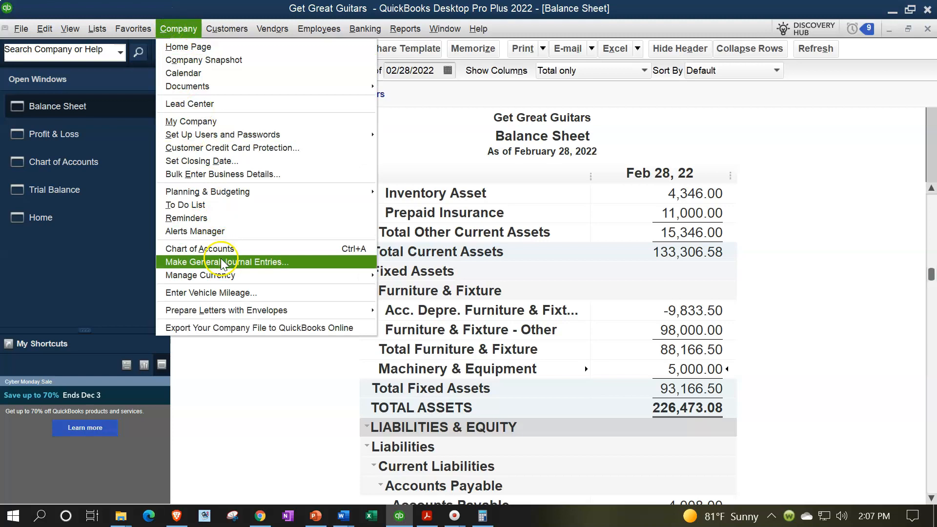
{"action": "left_click", "coordinate": [91, 257]}
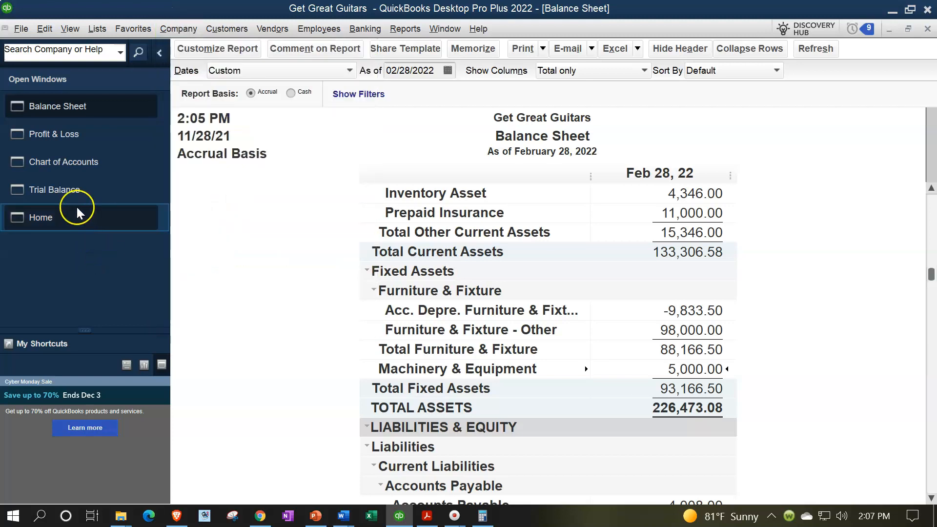
{"action": "left_click", "coordinate": [97, 29]}
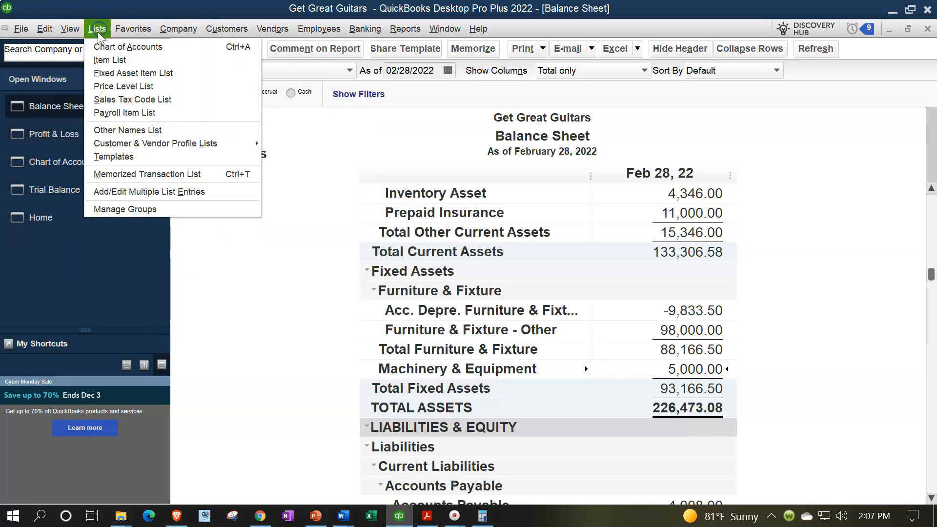
{"action": "left_click", "coordinate": [52, 161]}
{"action": "left_click", "coordinate": [51, 161]}
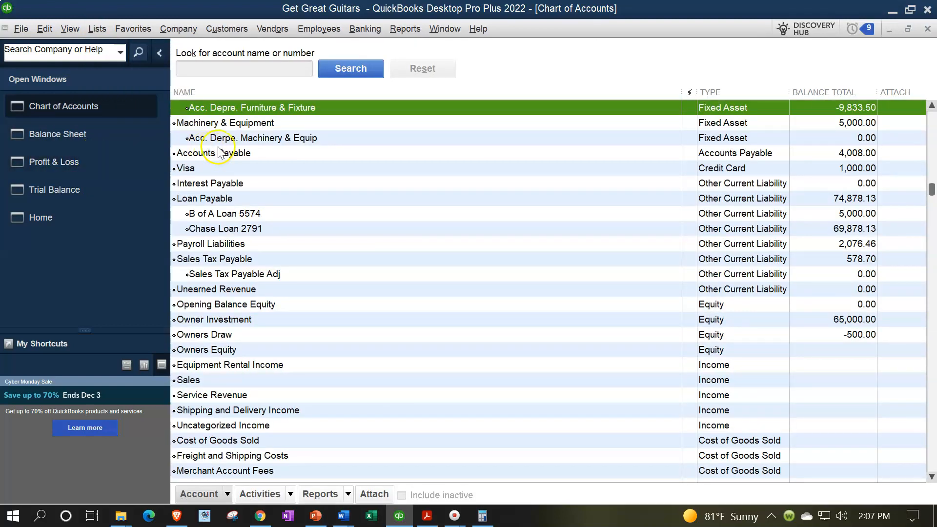
{"action": "left_click", "coordinate": [237, 138]}
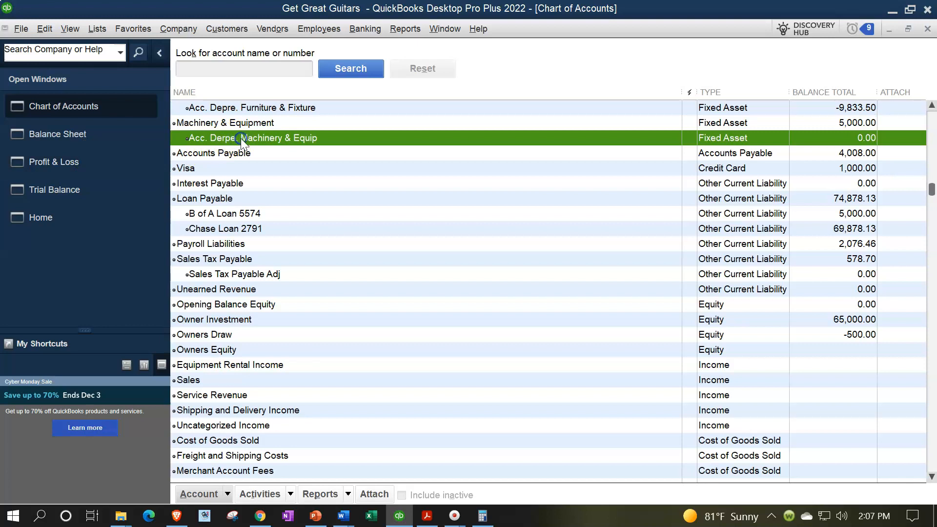
{"action": "double_click", "coordinate": [241, 138]}
{"action": "left_click", "coordinate": [161, 53]}
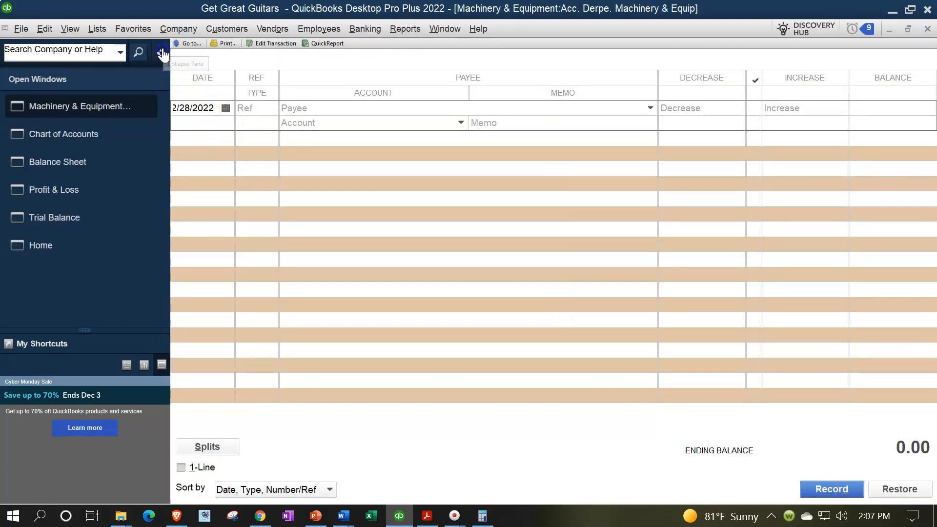
Record a 02/28/2022 decrease of 138.83 against Depreciation Expense with the memo Adj Entry in the machinery accumulated depreciation register
{"action": "left_click", "coordinate": [66, 106]}
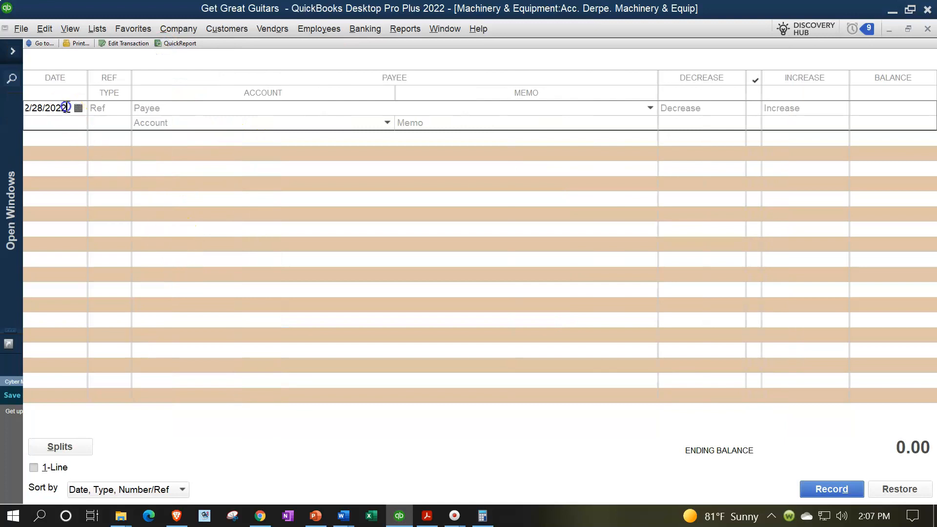
{"action": "key", "text": "Tab"}
{"action": "key", "text": "Tab"}
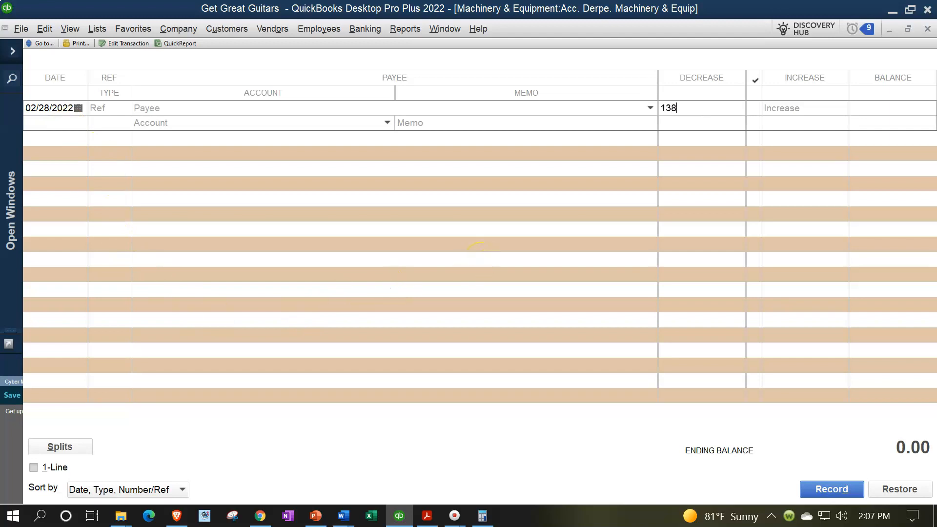
{"action": "key", "text": "Tab"}
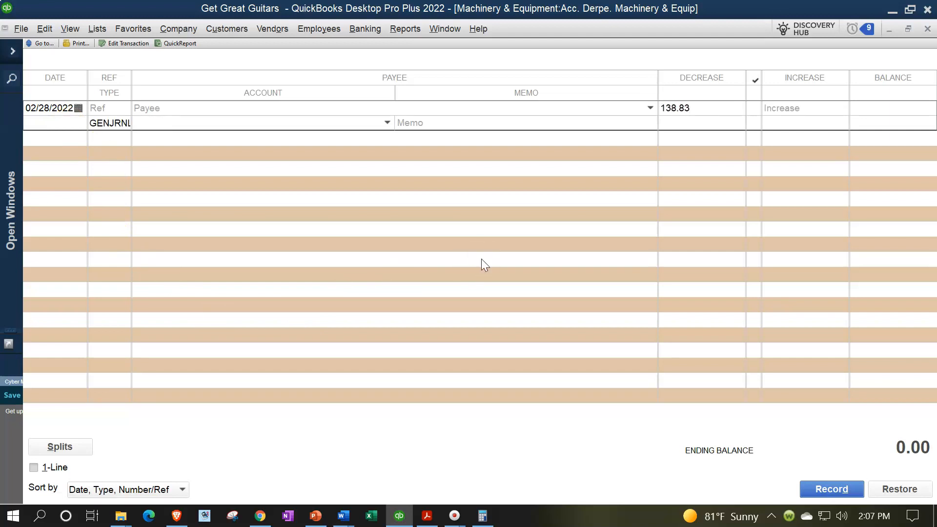
{"action": "type", "text": "Depreciation Expense"}
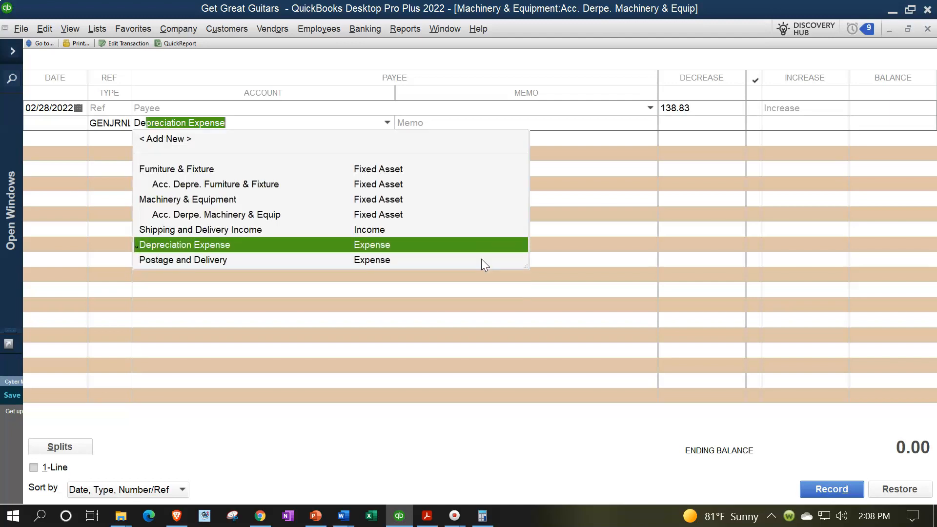
{"action": "key", "text": "Tab"}
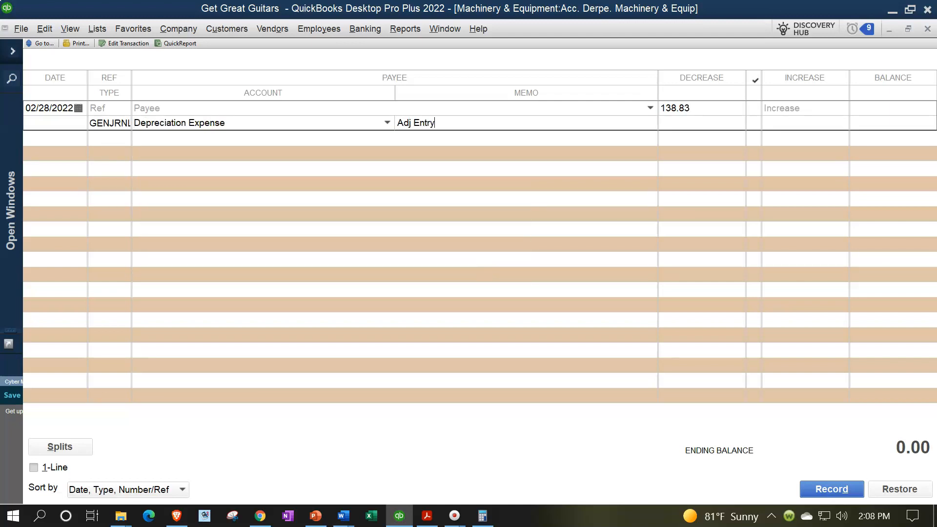
{"action": "key", "text": "Return"}
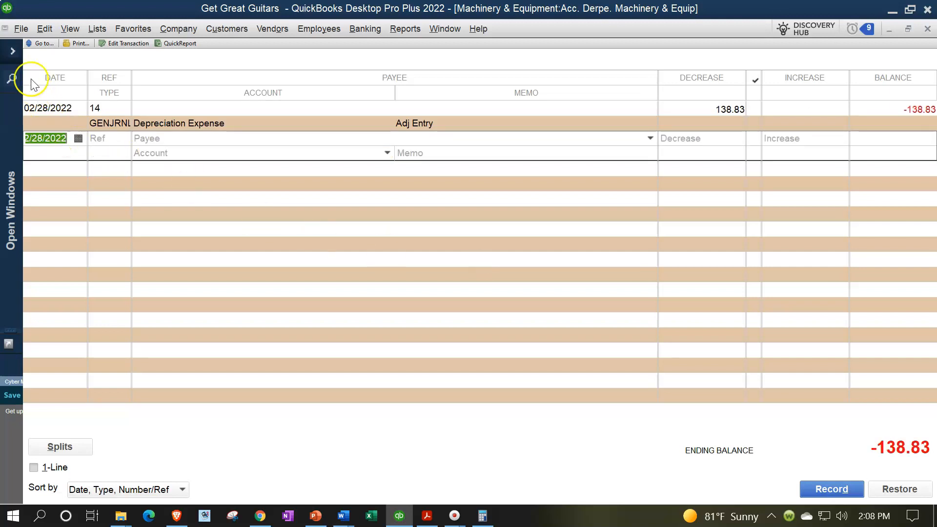
Expand the open windows list, close the machinery register and Chart of Accounts, and check machinery accumulated depreciation on the Balance Sheet
{"action": "left_click", "coordinate": [13, 51]}
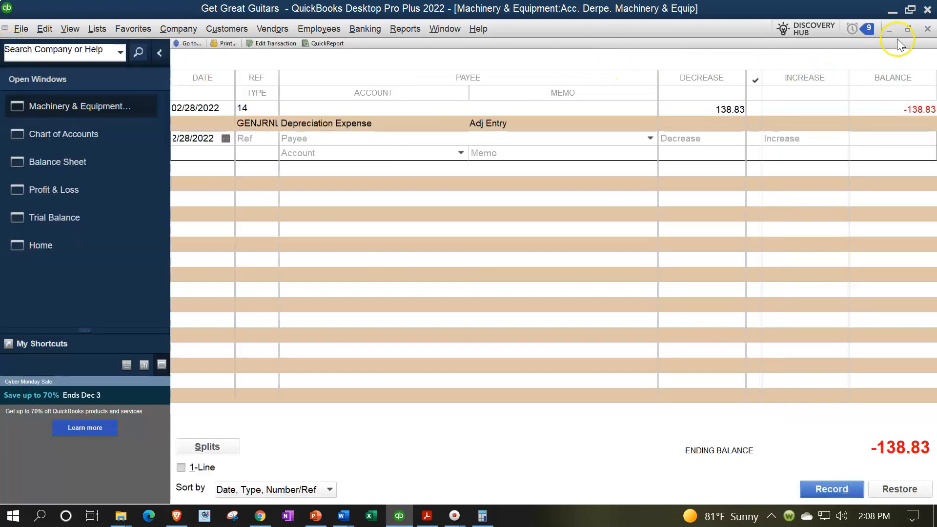
{"action": "left_click", "coordinate": [927, 29]}
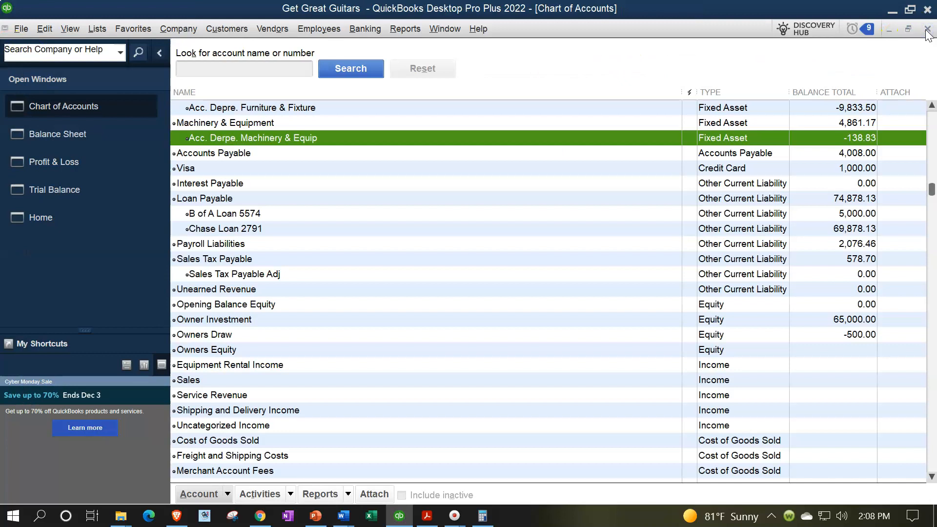
{"action": "left_click", "coordinate": [927, 31]}
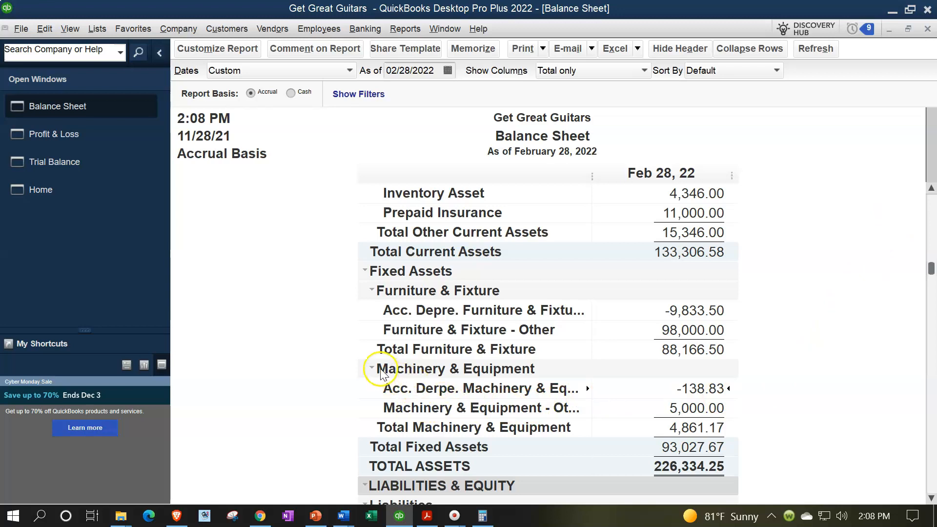
{"action": "scroll", "coordinate": [354, 374], "scroll_direction": "down", "scroll_amount": 1}
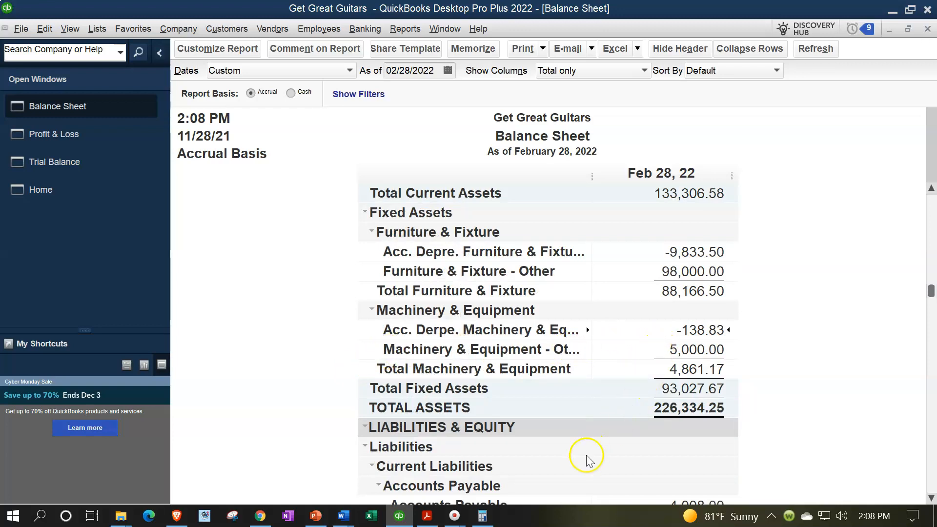
Switch to the PDF schedule to review the machinery and total depreciation lines, then return to the QuickBooks Balance Sheet
{"action": "left_click", "coordinate": [427, 516]}
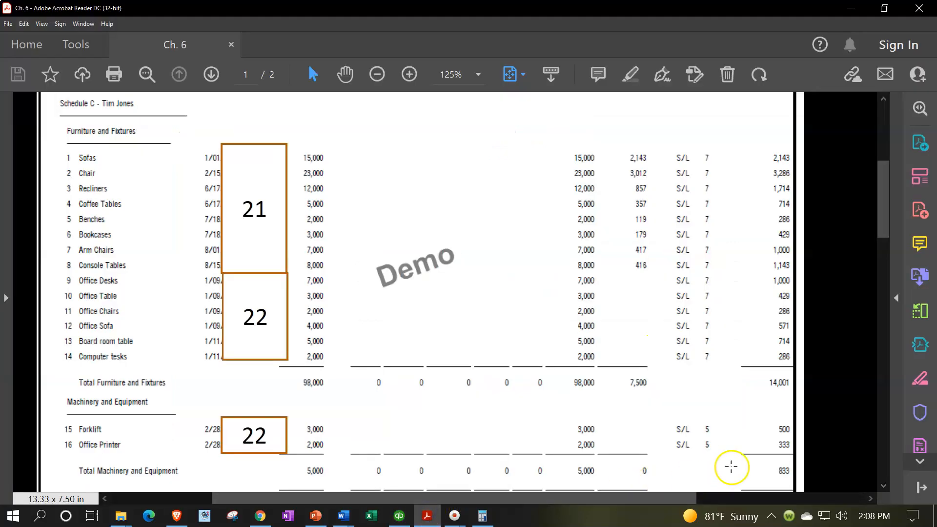
{"action": "scroll", "coordinate": [732, 465], "scroll_direction": "down", "scroll_amount": 2}
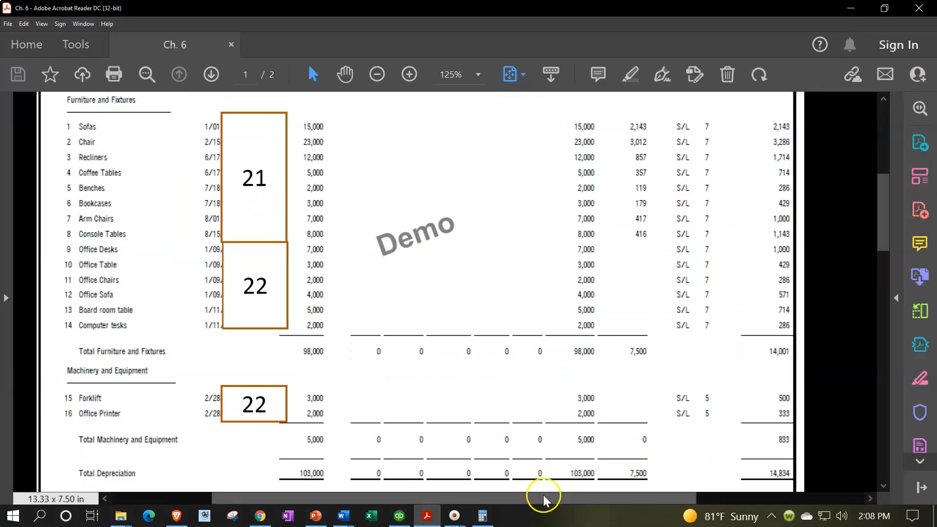
{"action": "left_click", "coordinate": [427, 515]}
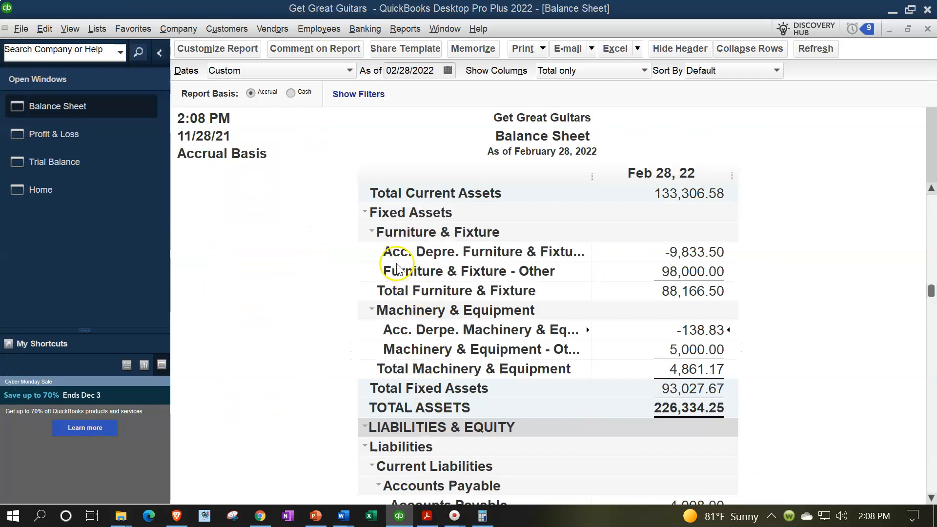
Collapse the Furniture & Fixture and Machinery & Equipment groups to view their net book values, then expand Furniture & Fixture again
{"action": "left_click", "coordinate": [372, 232]}
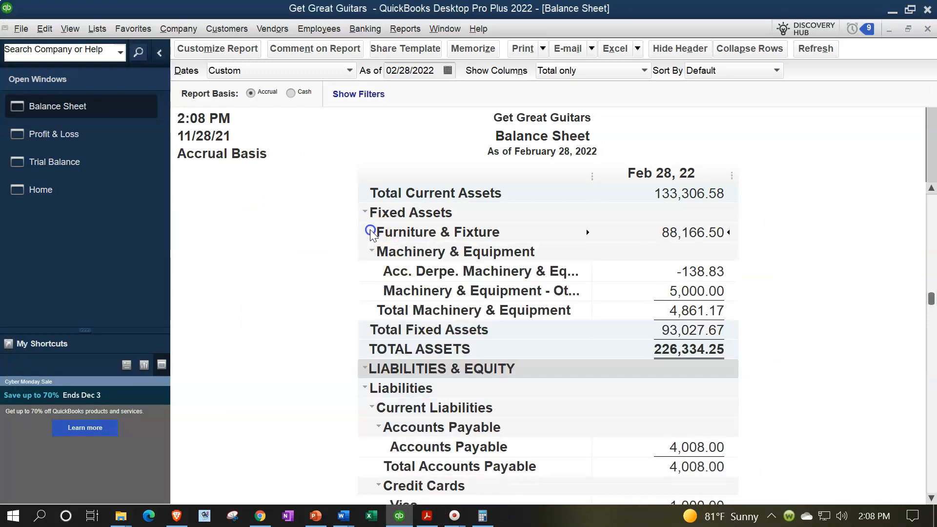
{"action": "left_click", "coordinate": [371, 251]}
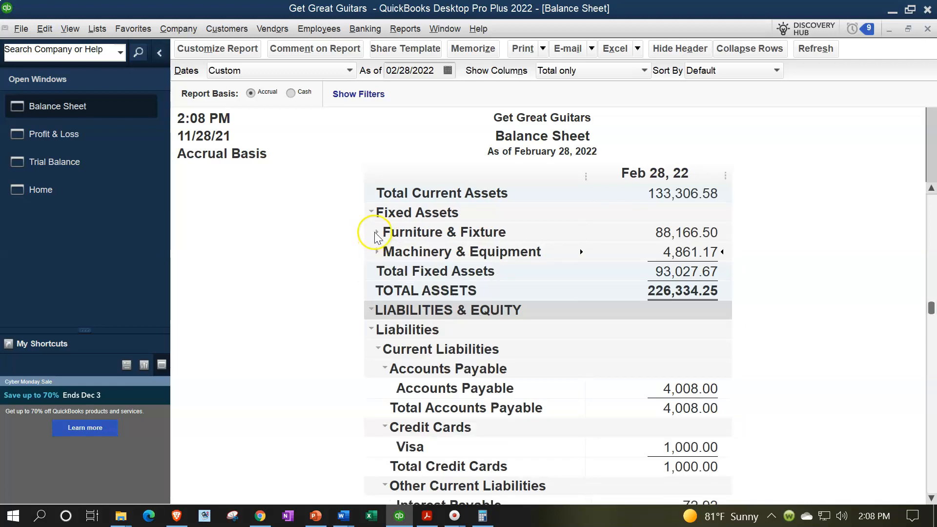
{"action": "left_click", "coordinate": [377, 232]}
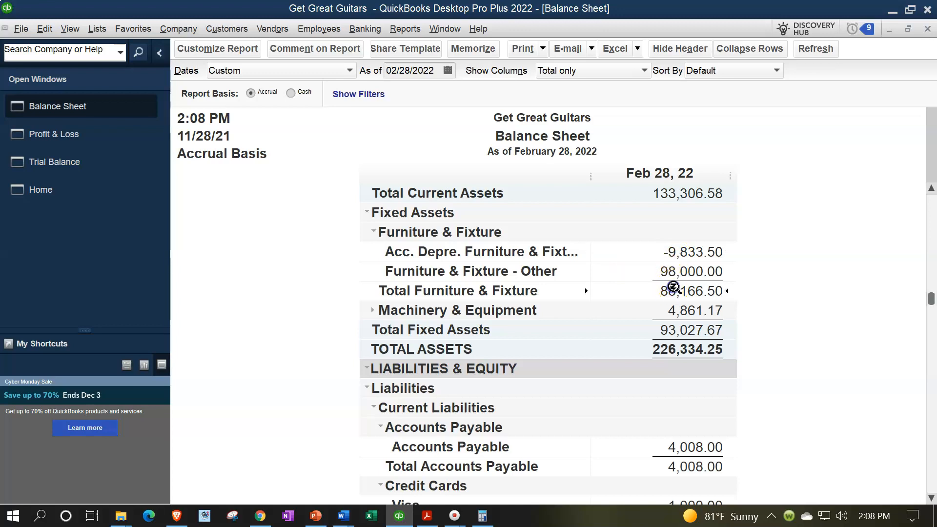
Expand Machinery & Equipment on the Balance Sheet and drill into Depreciation Expense from the Profit & Loss report
{"action": "left_click", "coordinate": [372, 310]}
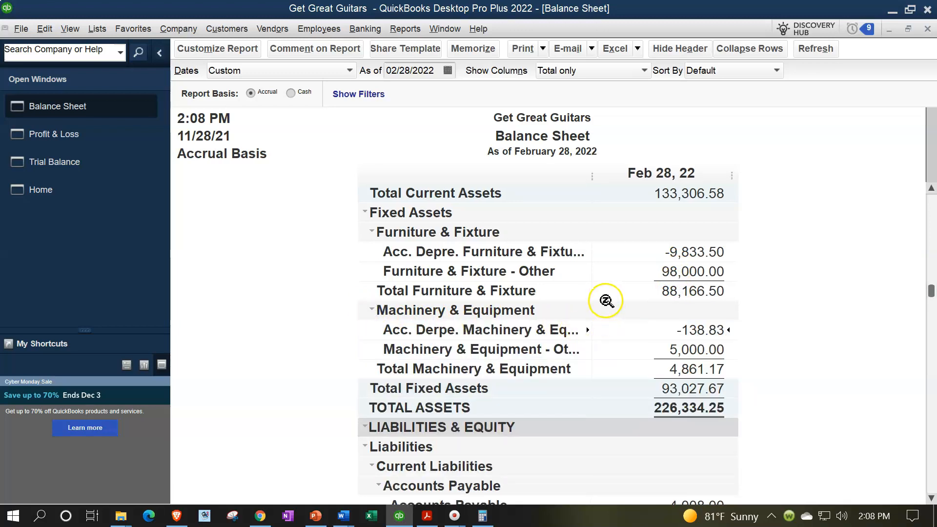
{"action": "left_click", "coordinate": [114, 140]}
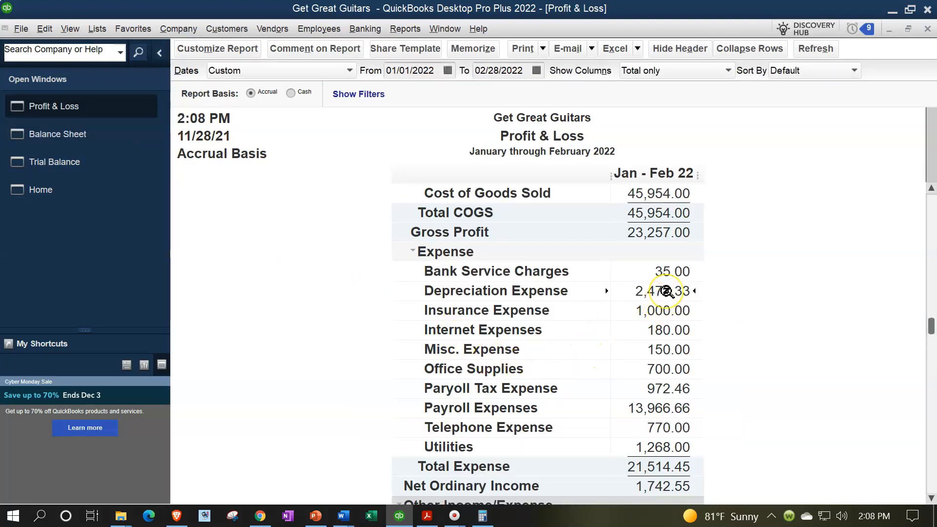
{"action": "scroll", "coordinate": [665, 292], "scroll_direction": "down", "scroll_amount": 3}
{"action": "scroll", "coordinate": [665, 291], "scroll_direction": "up", "scroll_amount": 3}
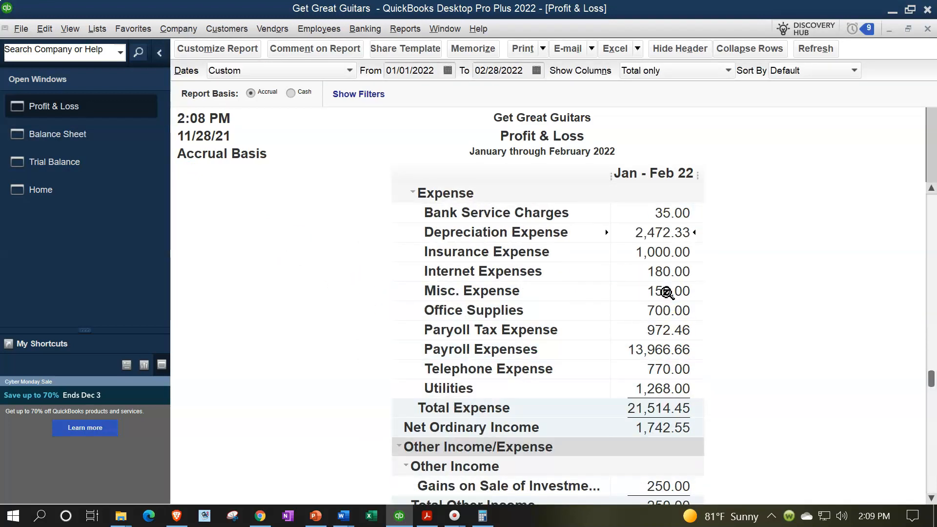
{"action": "double_click", "coordinate": [667, 298]}
{"action": "double_click", "coordinate": [660, 291]}
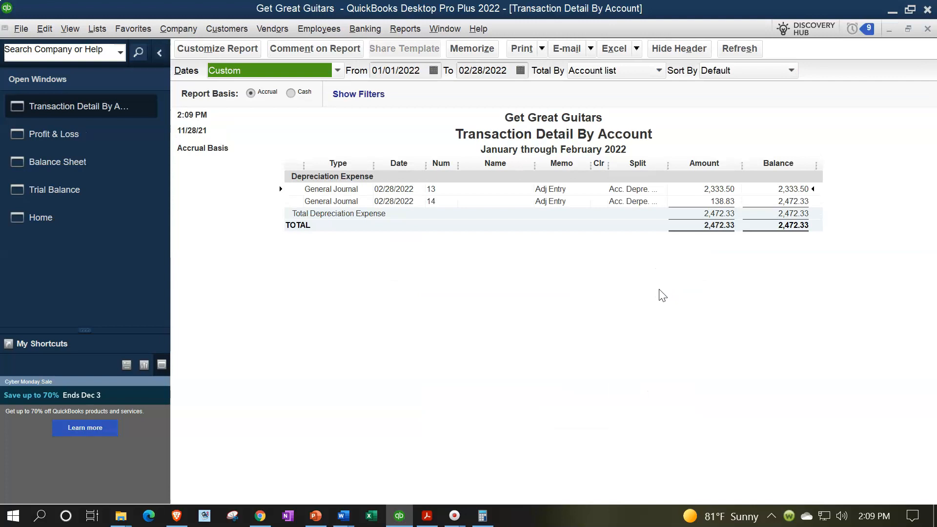
Open the general journal entry behind the furniture depreciation line through its register and dismiss the entry numbering notice
{"action": "double_click", "coordinate": [713, 190]}
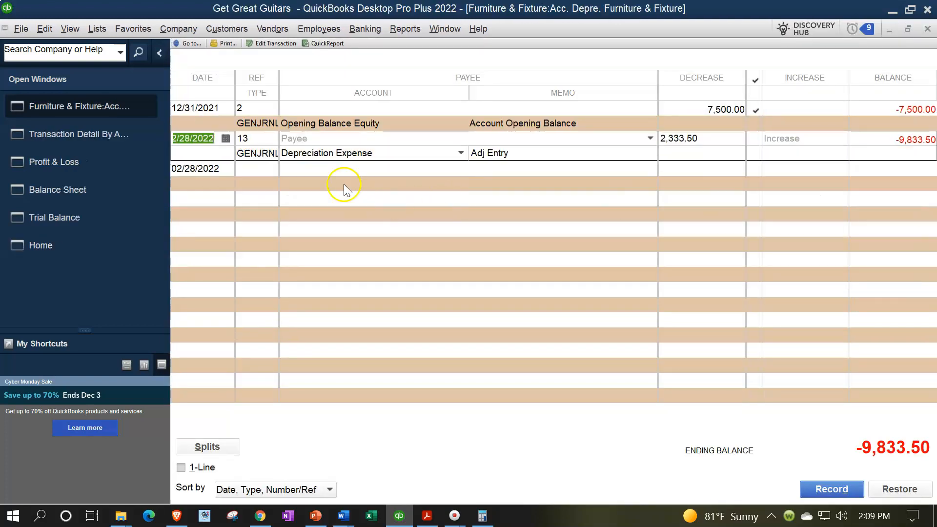
{"action": "double_click", "coordinate": [263, 155]}
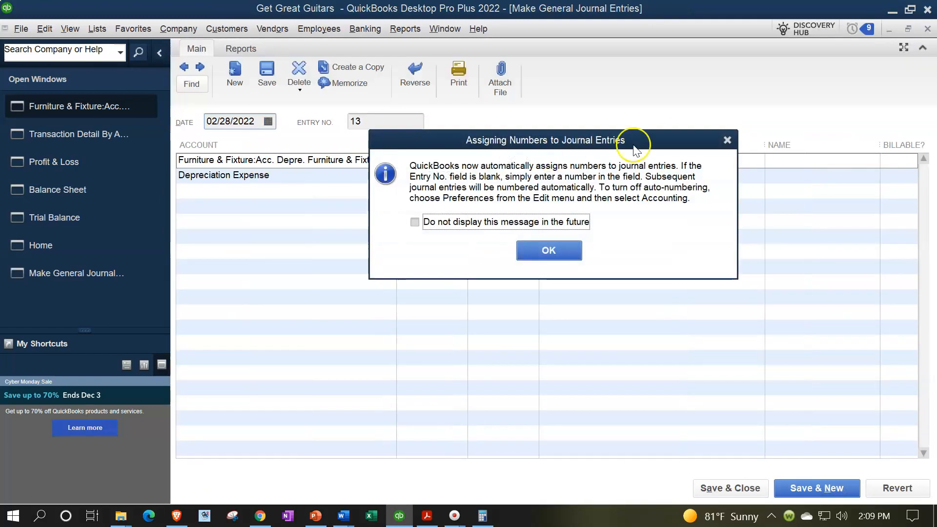
{"action": "left_click", "coordinate": [725, 140]}
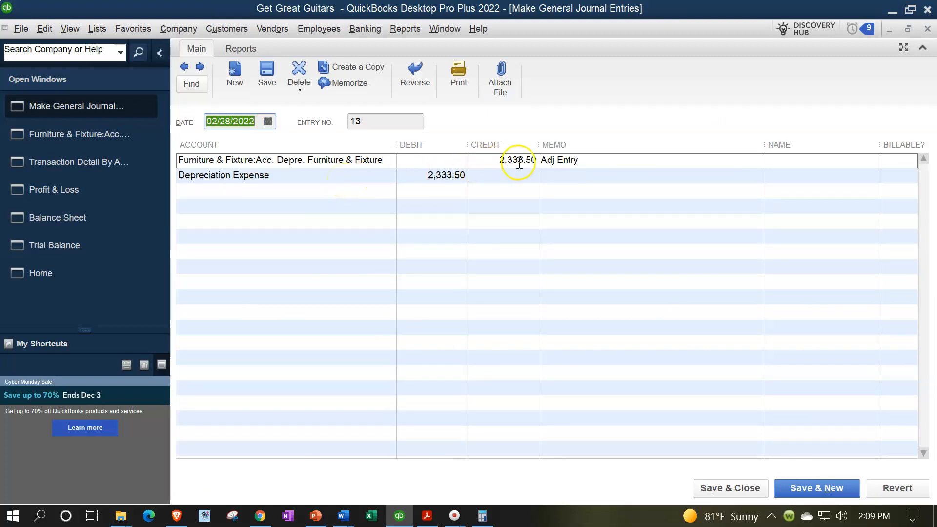
Copy the memo Adj Entry to the Depreciation Expense line of journal entry 13, record the change and close the furniture register
{"action": "left_click", "coordinate": [586, 160]}
{"action": "double_click", "coordinate": [547, 160]}
{"action": "left_click_drag", "start_coordinate": [547, 158], "coordinate": [585, 159]}
{"action": "key", "text": "ctrl+c"}
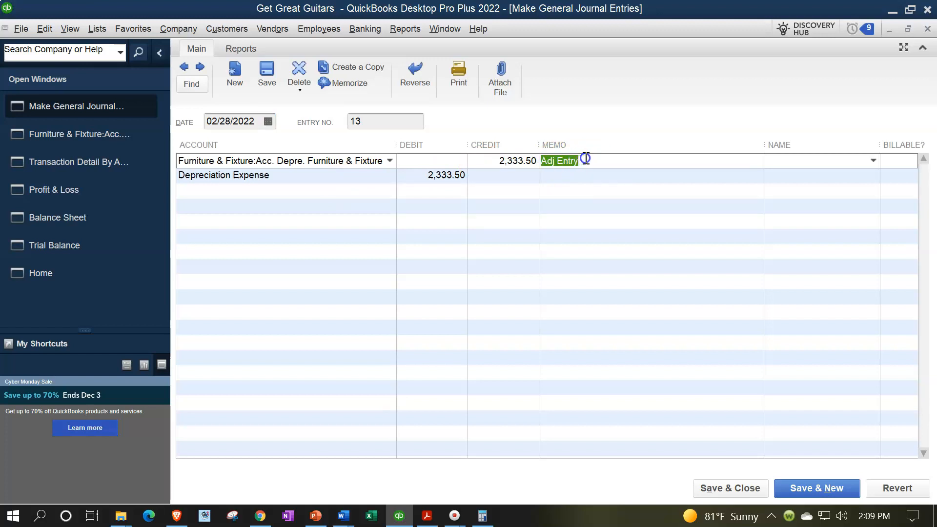
{"action": "left_click", "coordinate": [581, 176]}
{"action": "key", "text": "ctrl+v"}
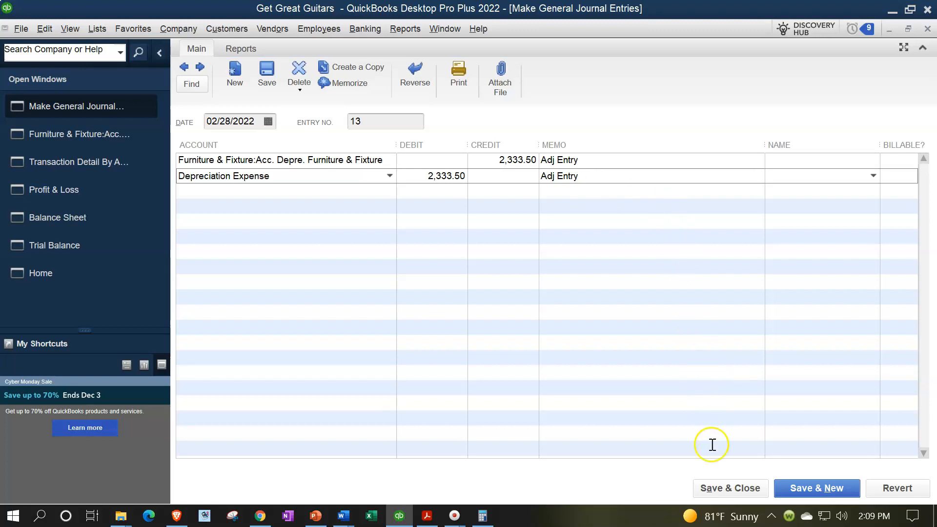
{"action": "left_click", "coordinate": [723, 490]}
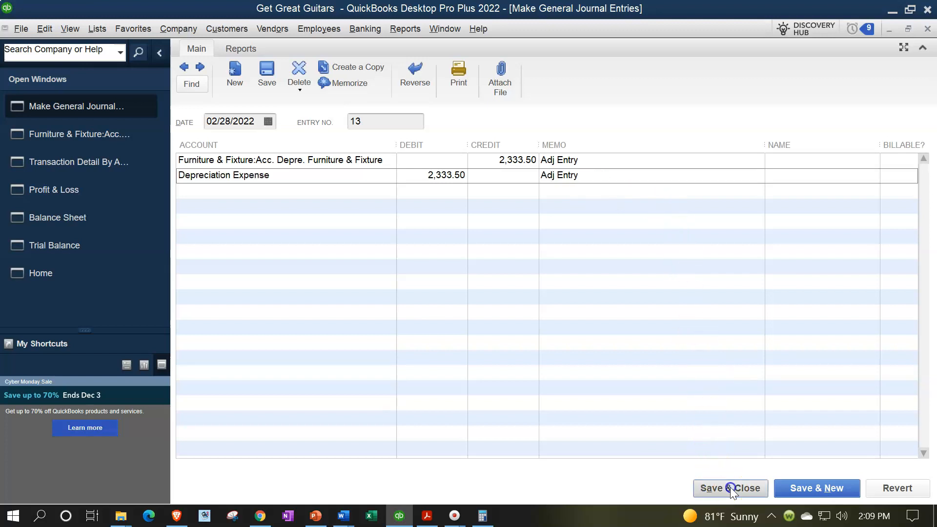
{"action": "left_click", "coordinate": [418, 167]}
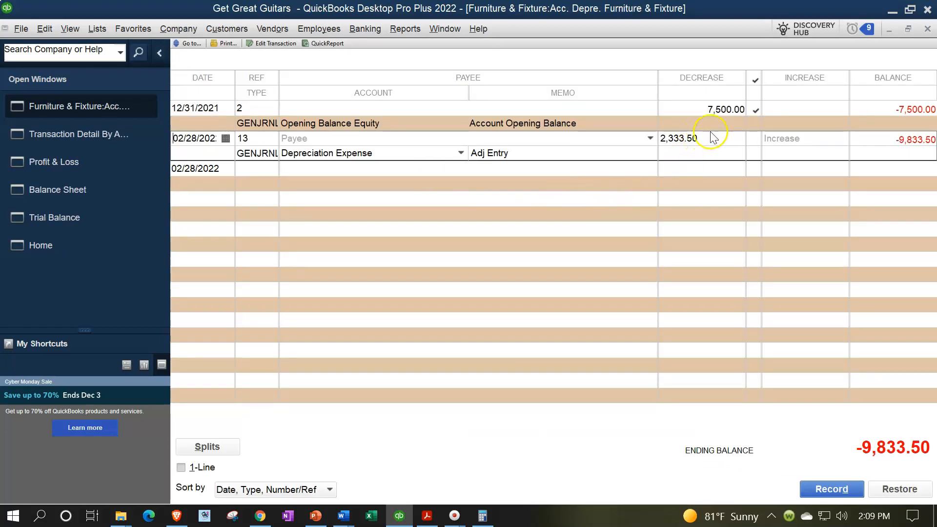
{"action": "left_click", "coordinate": [926, 29]}
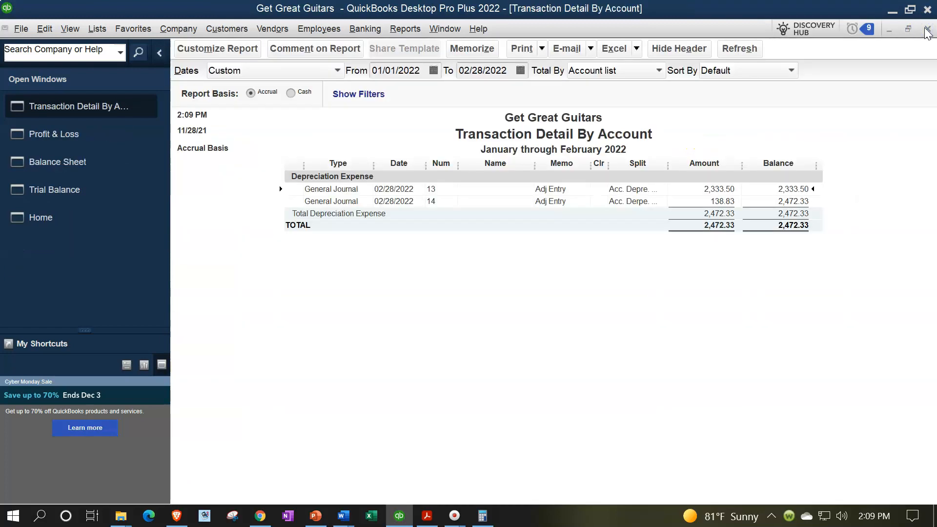
Open journal entry 14 for machinery depreciation from the transaction detail through its register, dismissing the numbering notice
{"action": "double_click", "coordinate": [716, 202]}
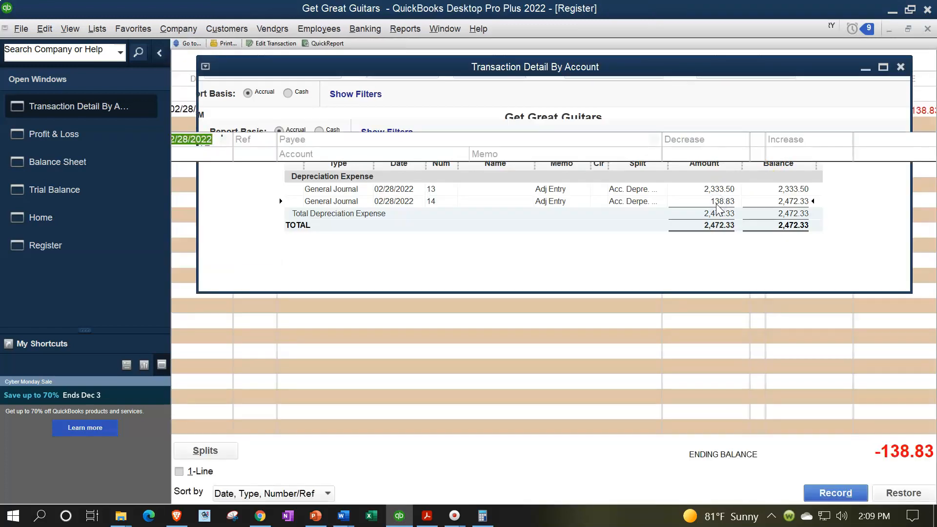
{"action": "double_click", "coordinate": [265, 126]}
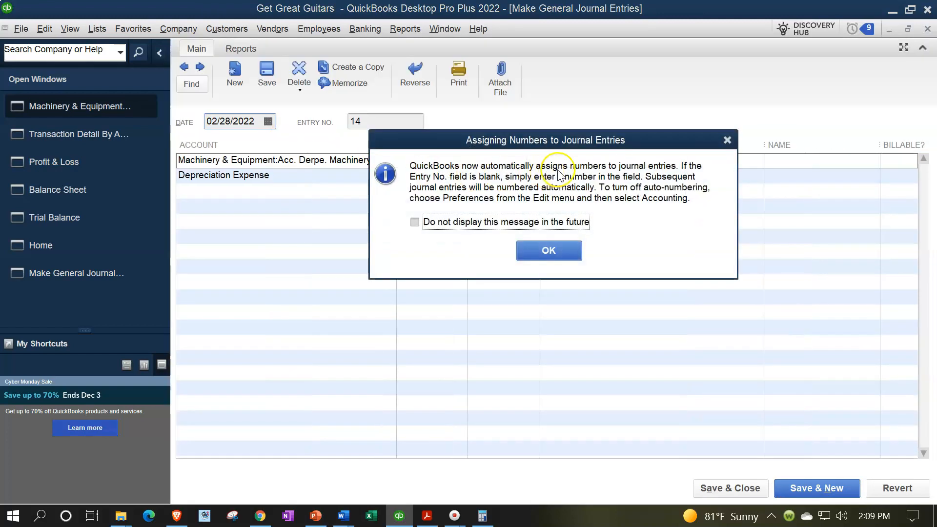
{"action": "left_click", "coordinate": [727, 140]}
Copy the memo Adj Entry to entry 14's Depreciation Expense line, record the change, and close the machinery register and transaction detail report
{"action": "double_click", "coordinate": [549, 161]}
{"action": "left_click_drag", "start_coordinate": [554, 165], "coordinate": [620, 171]}
{"action": "key", "text": "ctrl+c"}
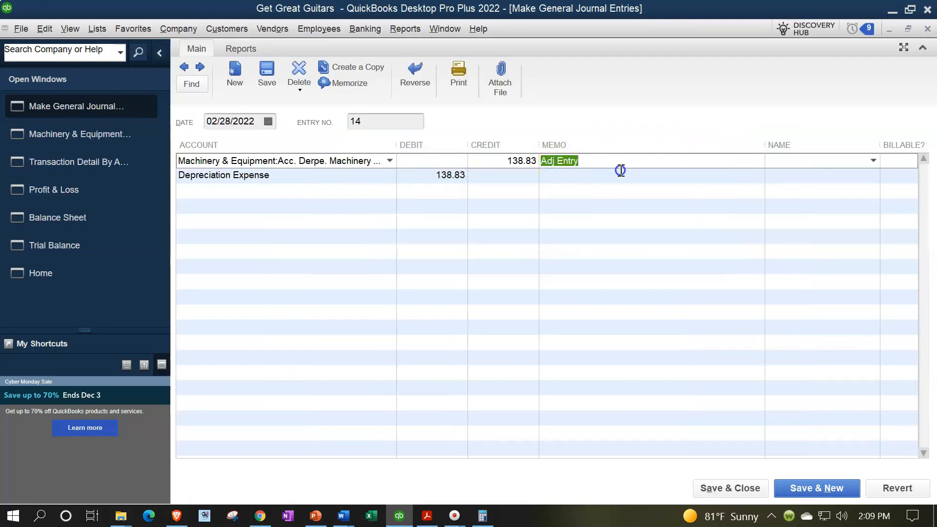
{"action": "left_click", "coordinate": [584, 178]}
{"action": "key", "text": "ctrl+v"}
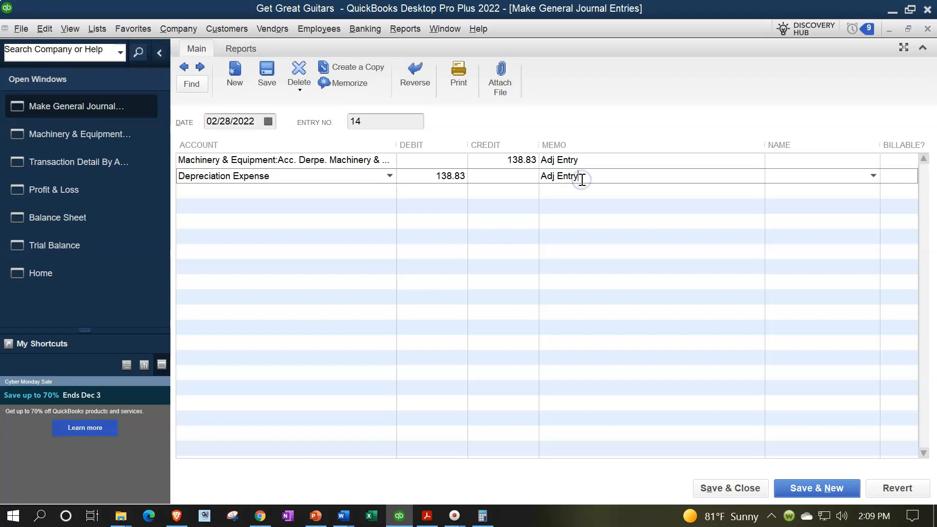
{"action": "left_click", "coordinate": [737, 487]}
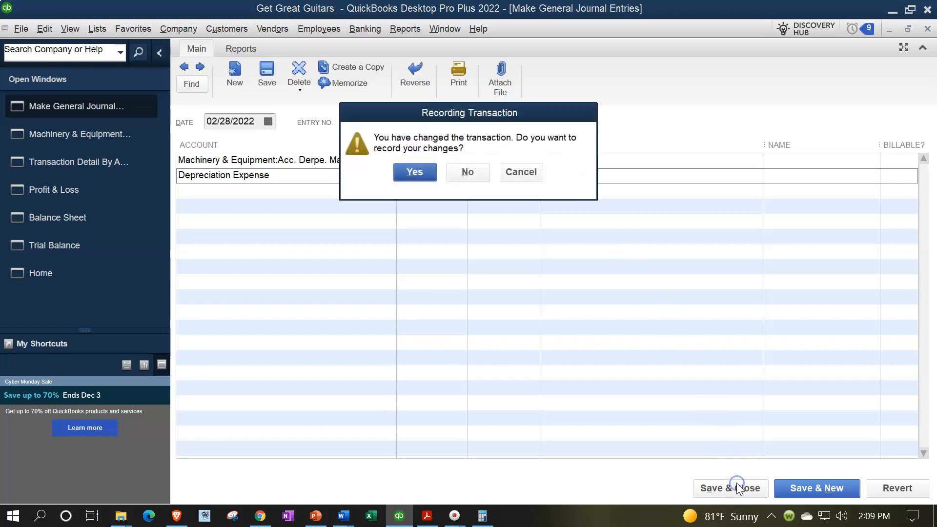
{"action": "left_click", "coordinate": [423, 171]}
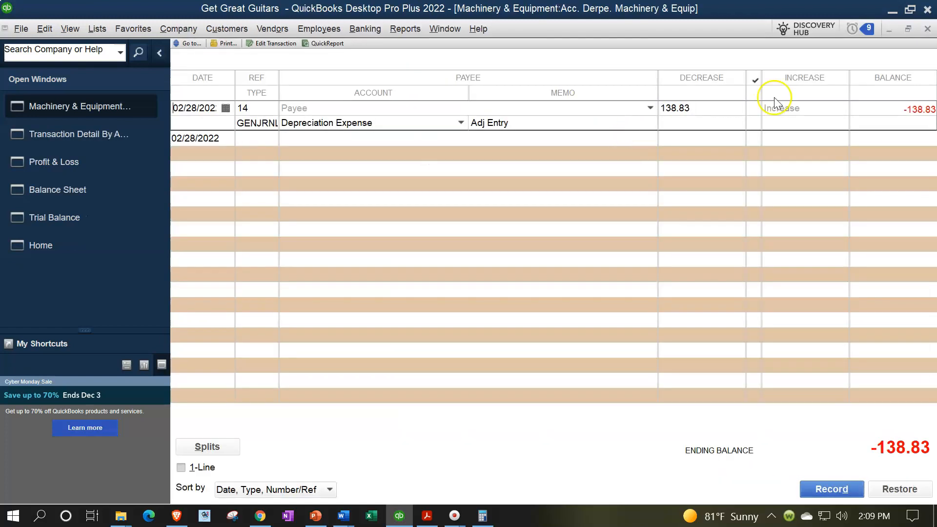
{"action": "left_click", "coordinate": [928, 30]}
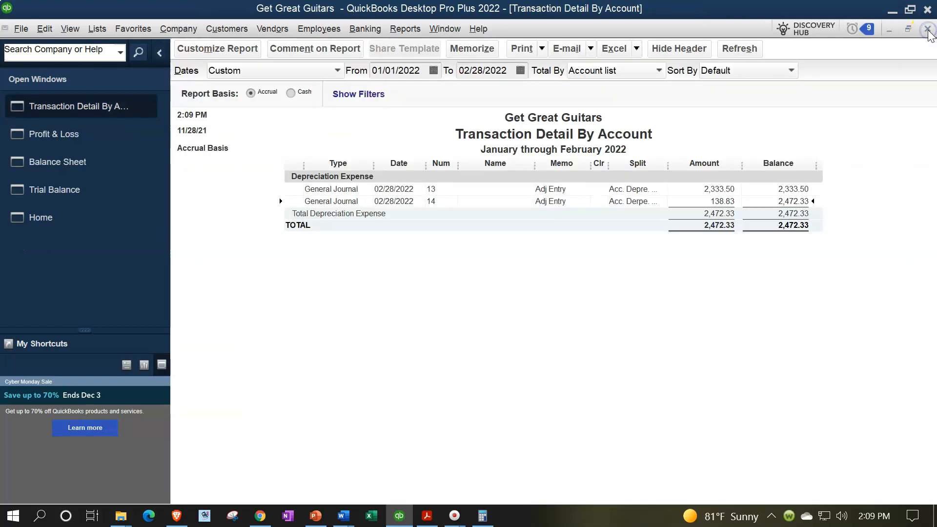
{"action": "left_click", "coordinate": [928, 29]}
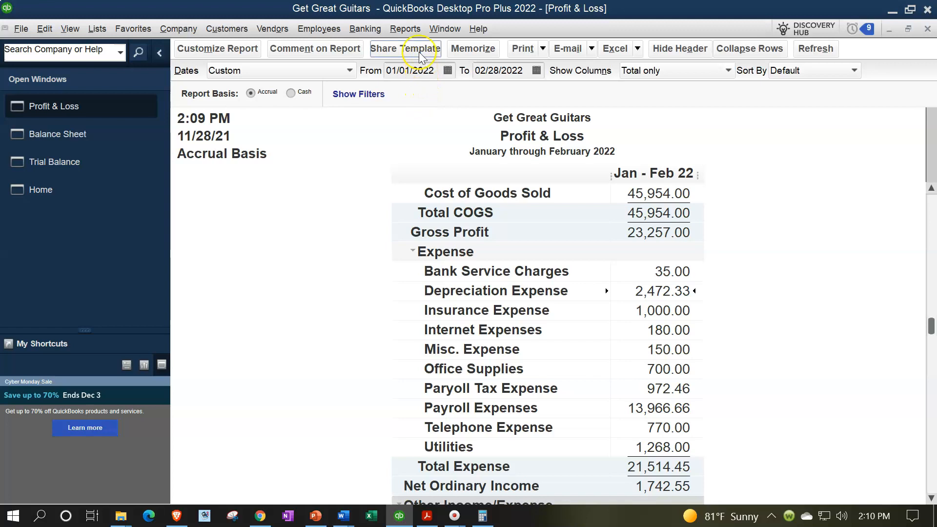
Run the Journal report for the date range 02/28/2022 to 03/01/2022
{"action": "left_click", "coordinate": [405, 29]}
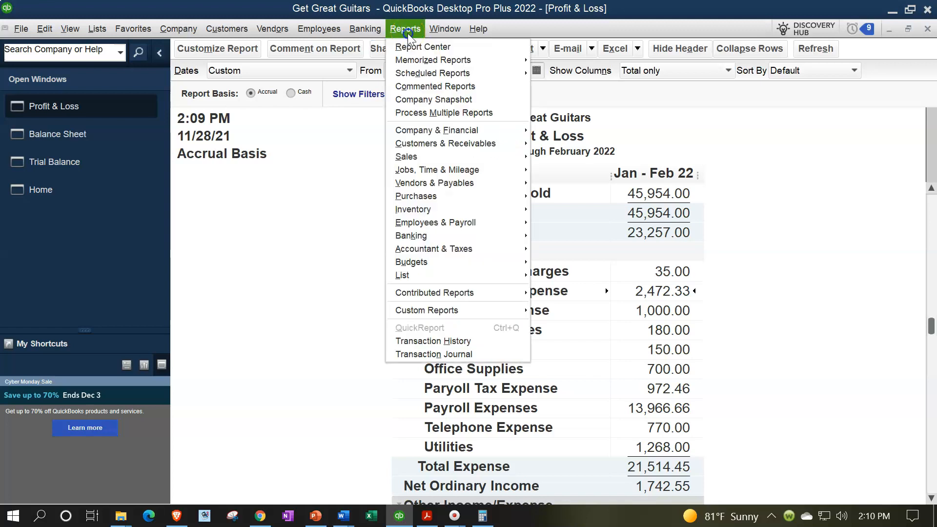
{"action": "mouse_move", "coordinate": [447, 250]}
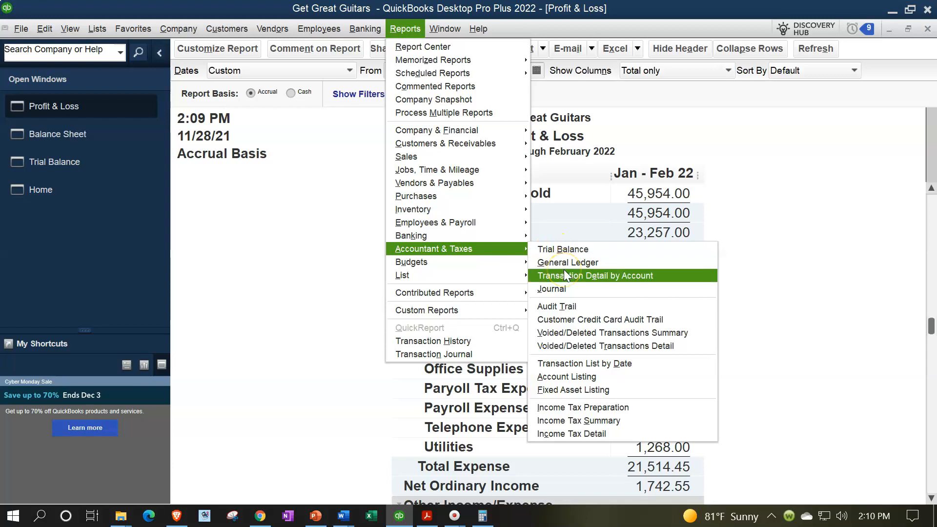
{"action": "left_click", "coordinate": [564, 287]}
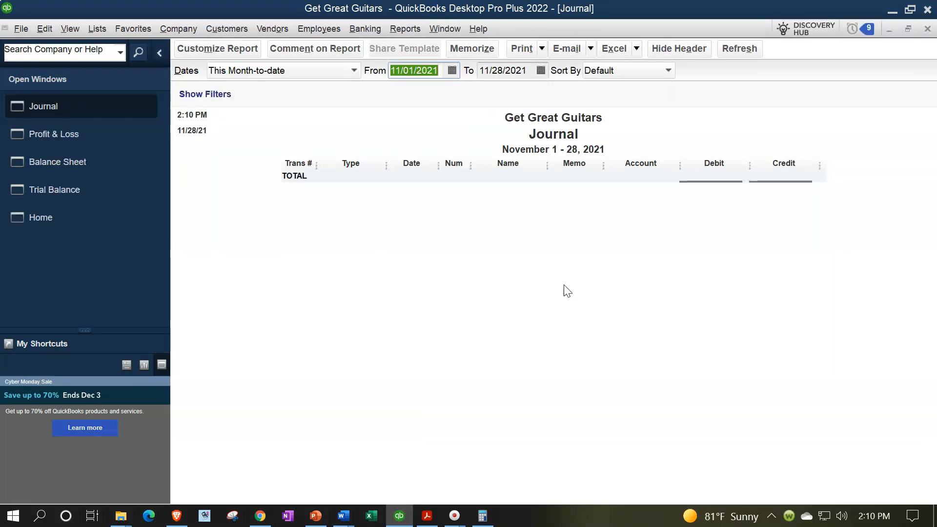
{"action": "type", "text": "03"}
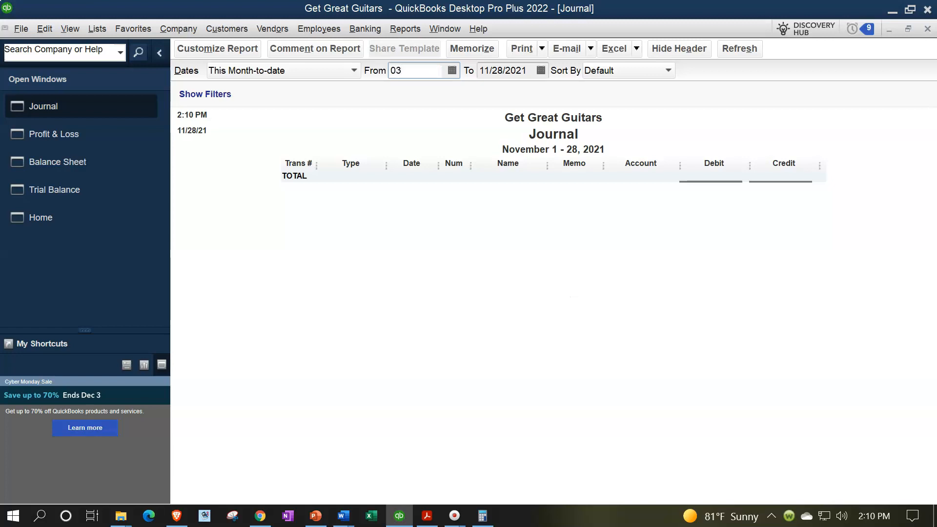
{"action": "type", "text": "2822"}
{"action": "key", "text": "Tab"}
{"action": "type", "text": "0"}
{"action": "type", "text": "3/01/202"}
{"action": "key", "text": "Tab"}
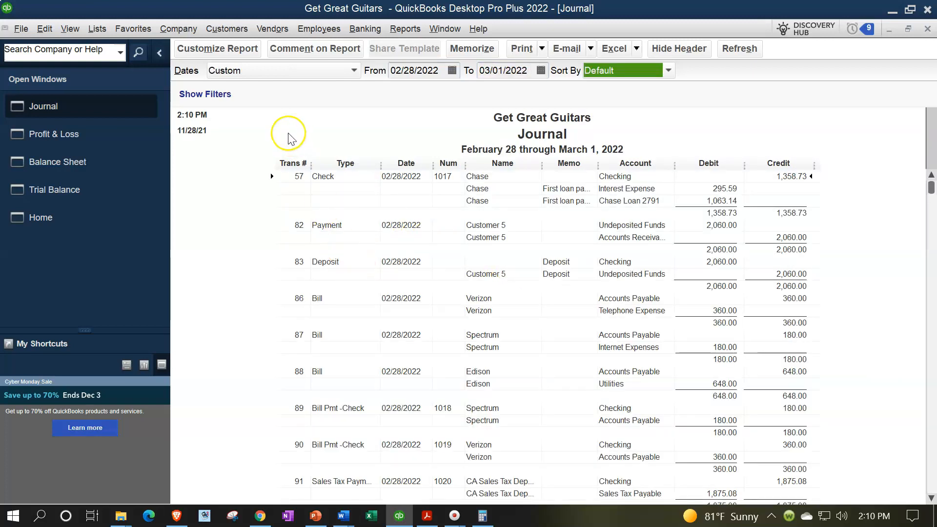
Customize the Journal report with a TransactionType filter set to Journal
{"action": "left_click", "coordinate": [231, 53]}
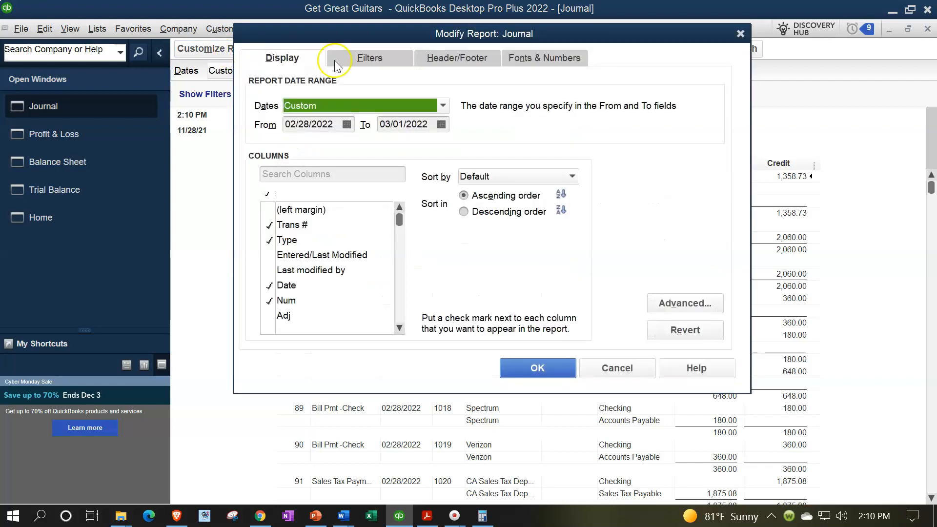
{"action": "left_click", "coordinate": [383, 59]}
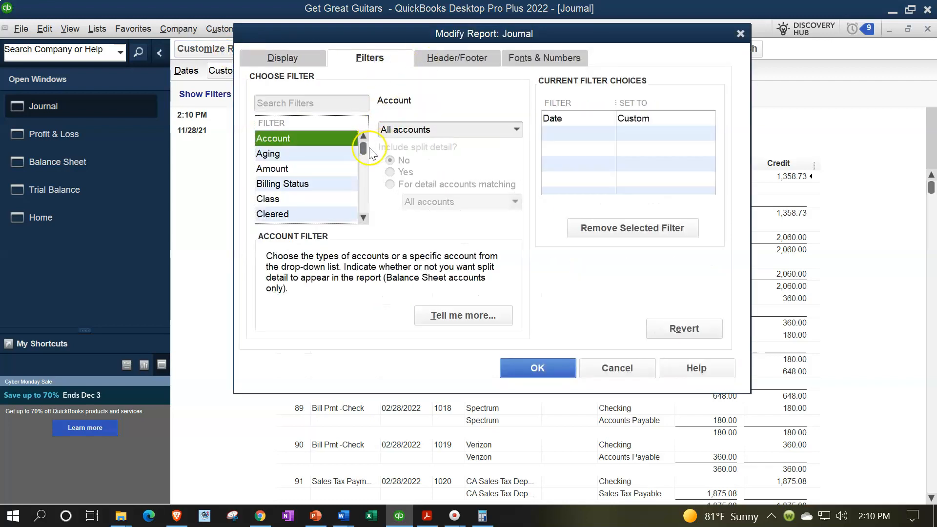
{"action": "left_click_drag", "start_coordinate": [363, 148], "coordinate": [365, 230]}
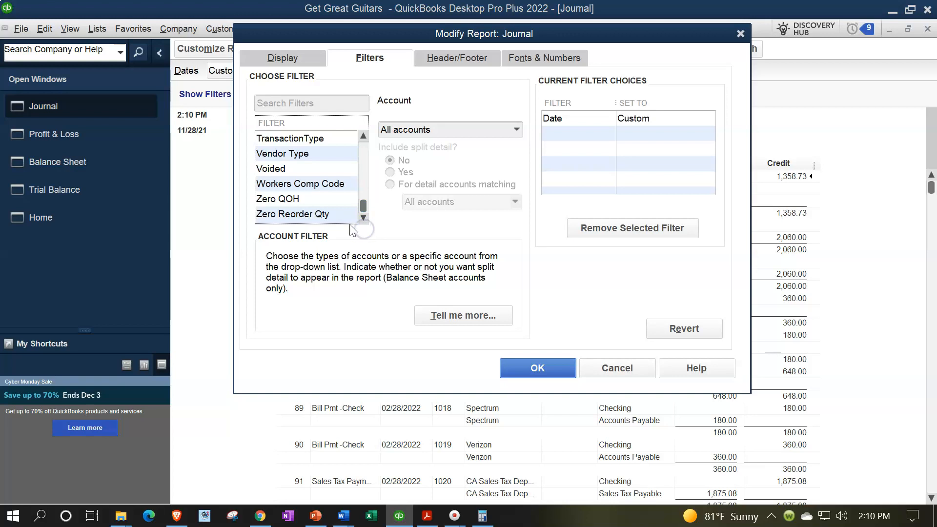
{"action": "left_click", "coordinate": [323, 138]}
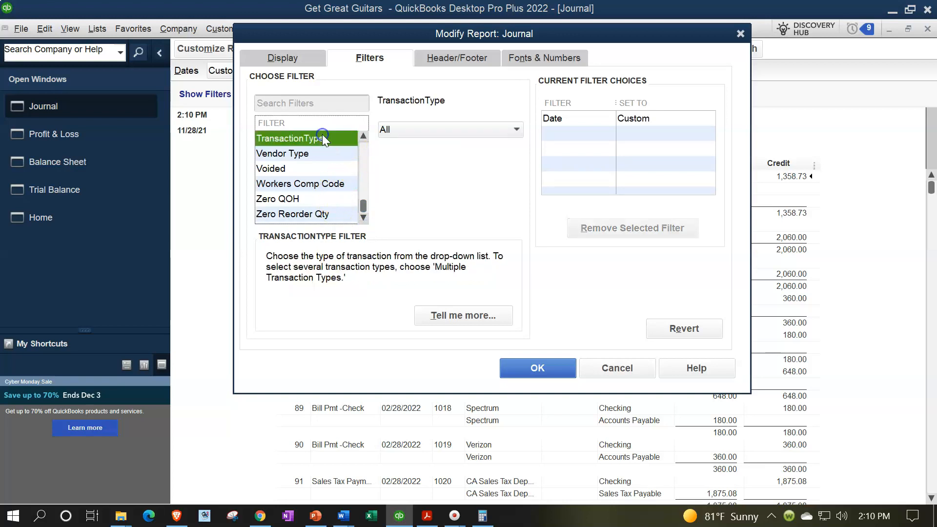
{"action": "left_click", "coordinate": [424, 130]}
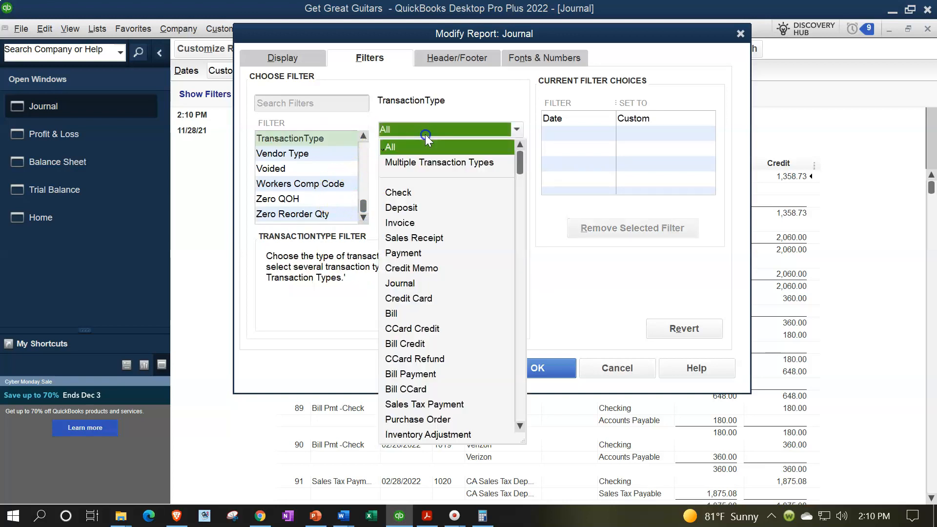
{"action": "left_click", "coordinate": [401, 283]}
{"action": "left_click", "coordinate": [523, 367]}
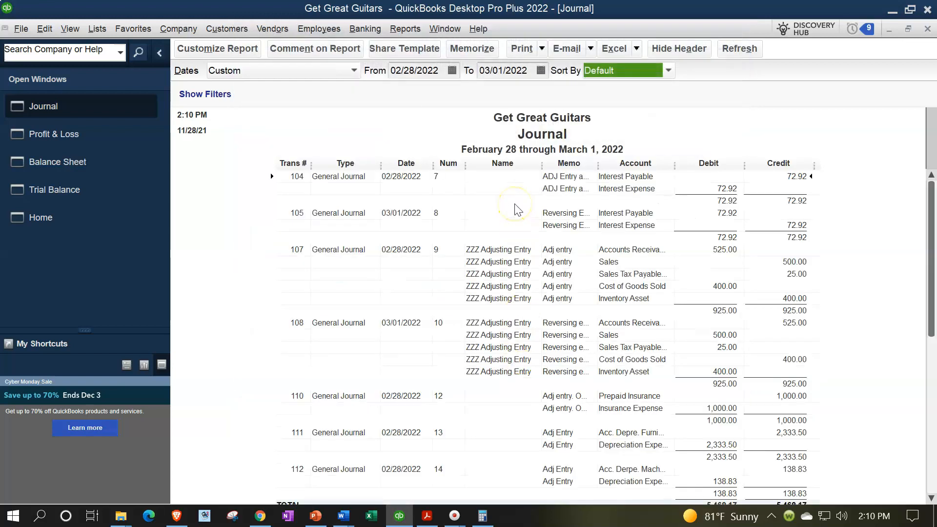
Widen the Memo column of the Journal report and review the furniture and machinery depreciation adjusting entries
{"action": "left_click_drag", "start_coordinate": [600, 165], "coordinate": [620, 166]}
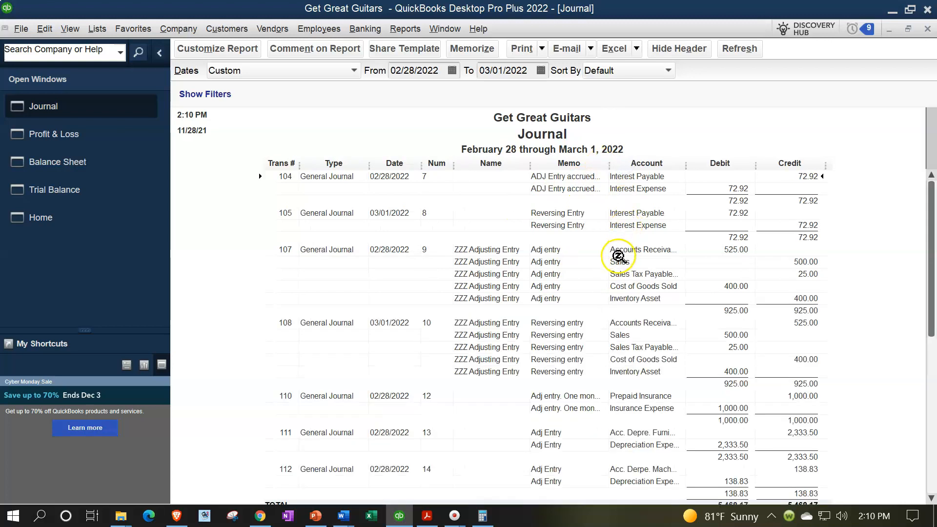
{"action": "scroll", "coordinate": [618, 254], "scroll_direction": "down", "scroll_amount": 1}
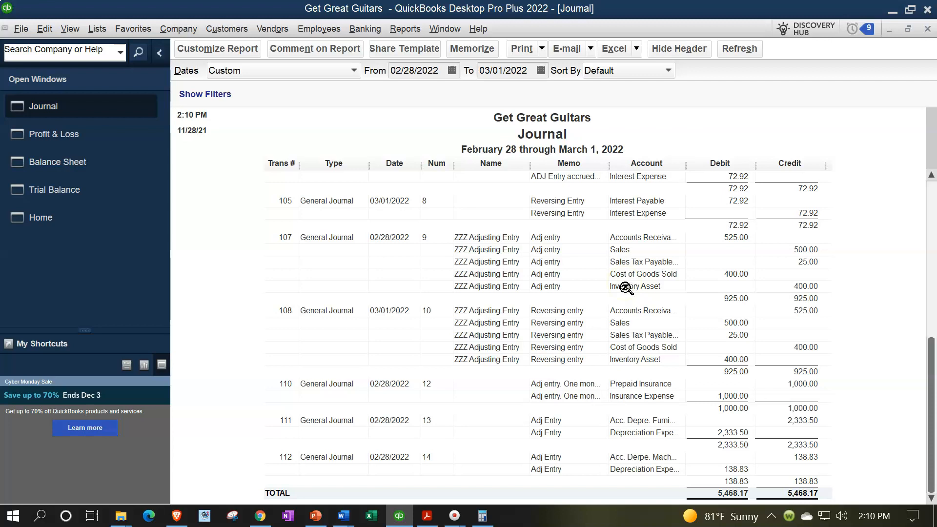
{"action": "left_click", "coordinate": [645, 431]}
{"action": "left_click", "coordinate": [644, 455]}
Switch to the Trial Balance and review the account balances through the debit and credit totals
{"action": "left_click", "coordinate": [93, 198]}
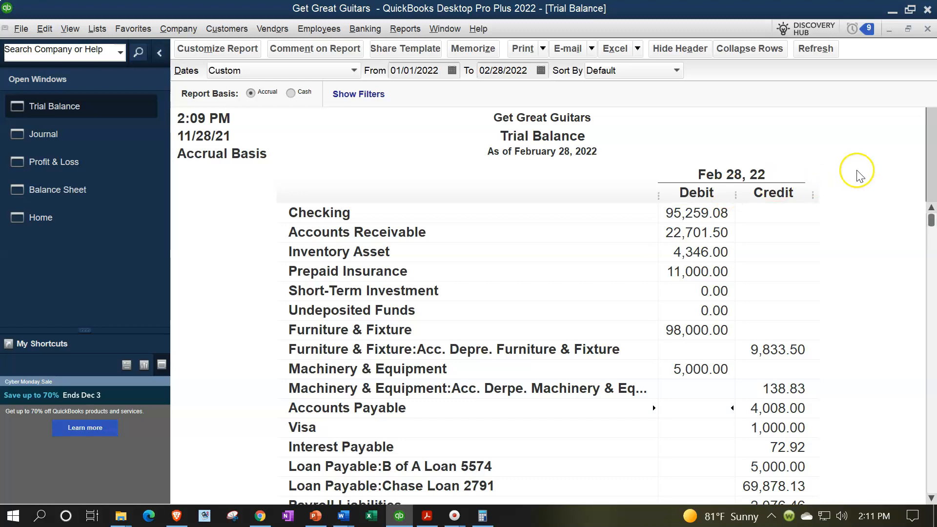
{"action": "scroll", "coordinate": [860, 176], "scroll_direction": "down", "scroll_amount": 3}
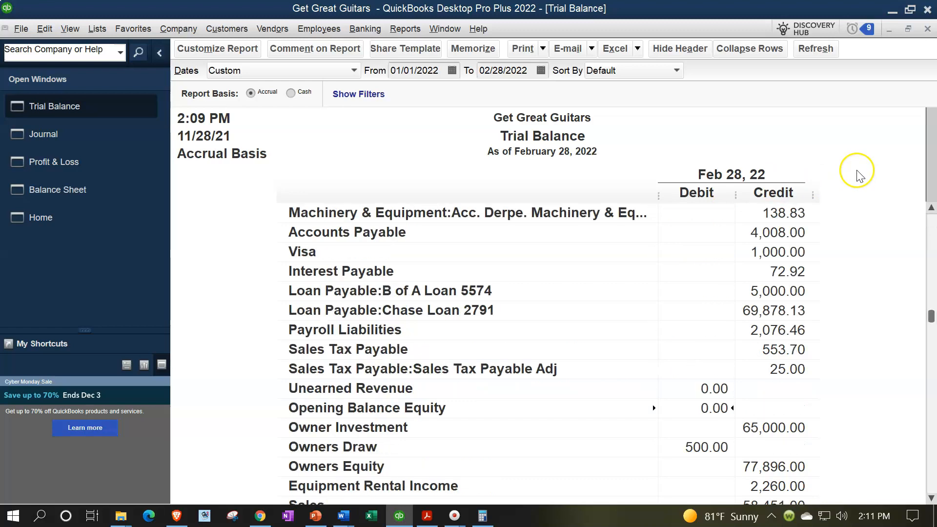
{"action": "scroll", "coordinate": [860, 176], "scroll_direction": "down", "scroll_amount": 3}
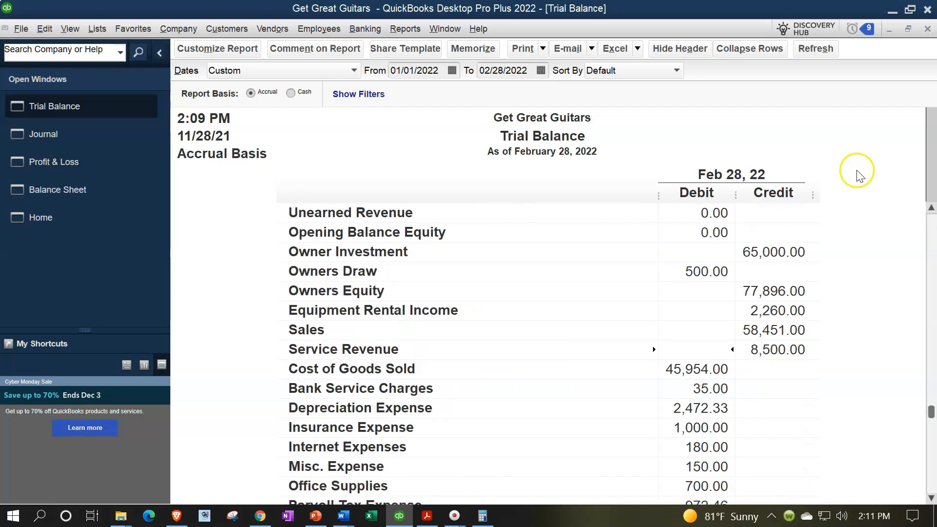
{"action": "scroll", "coordinate": [860, 176], "scroll_direction": "down", "scroll_amount": 3}
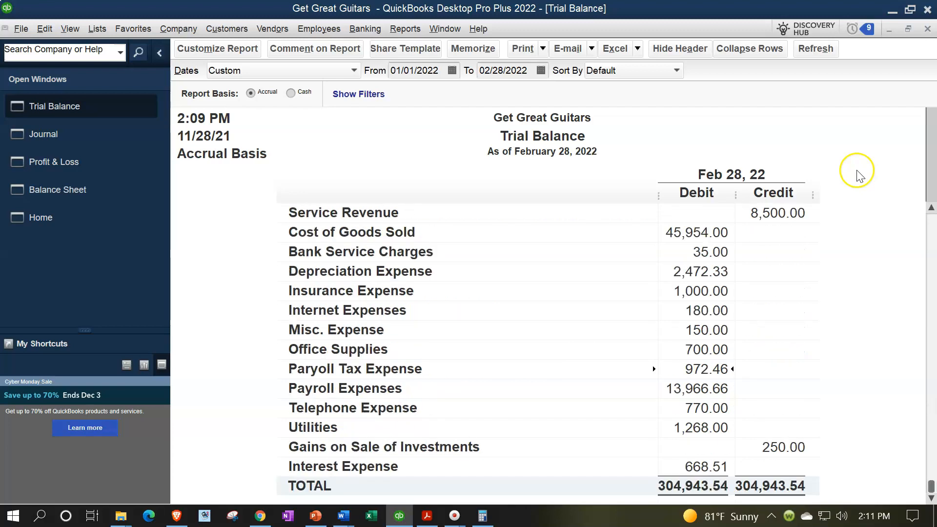